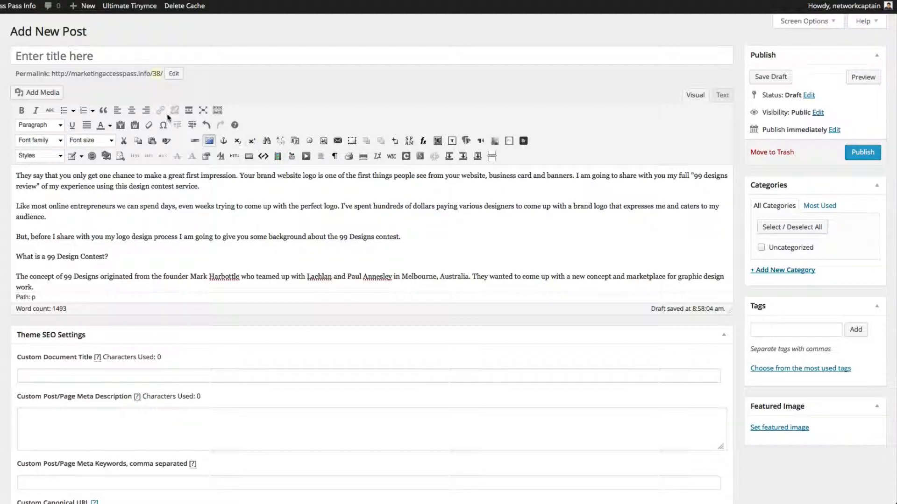
- Enter "99 Designs Review How I Created My Logo" as the post title
click(56, 56)
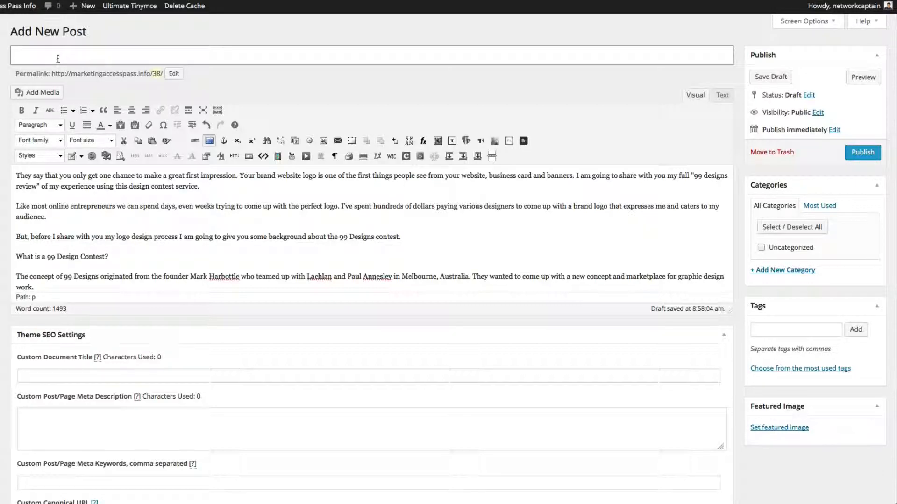
text(99 Designs Review How )
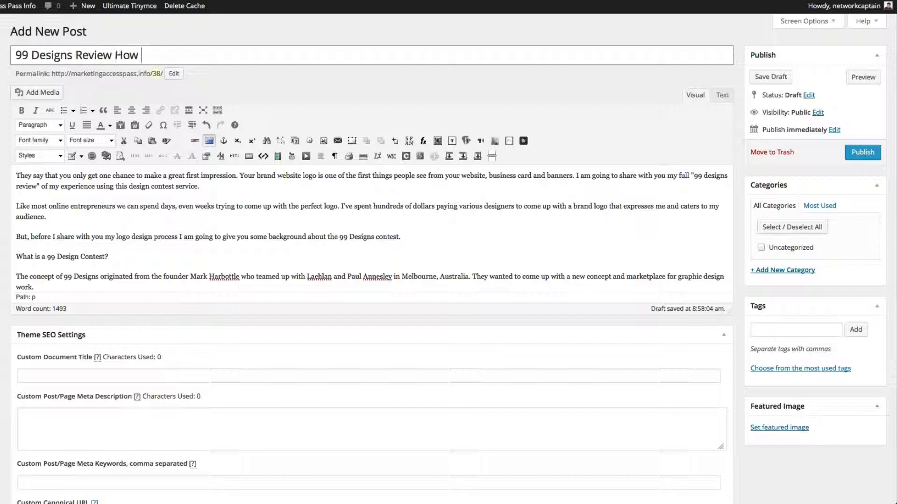
text(I cCreated 8)
key(BackSpace)
text(M)
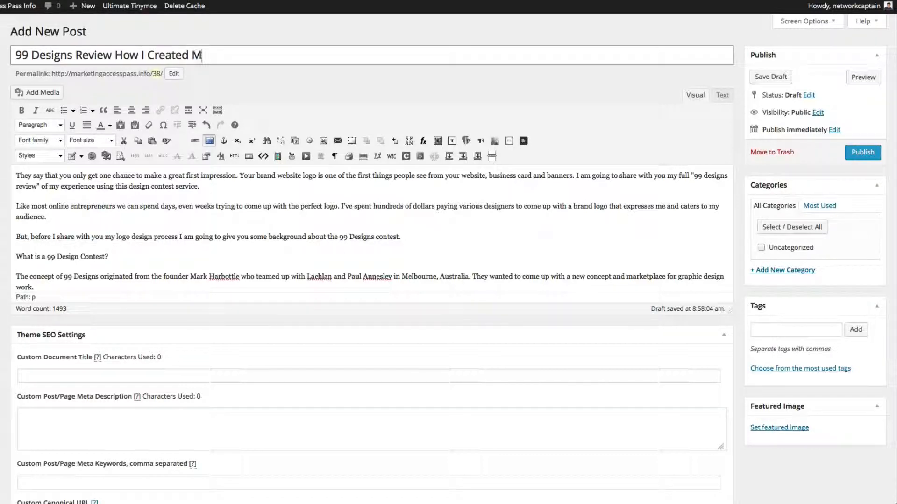
text(y Logo)
click(177, 229)
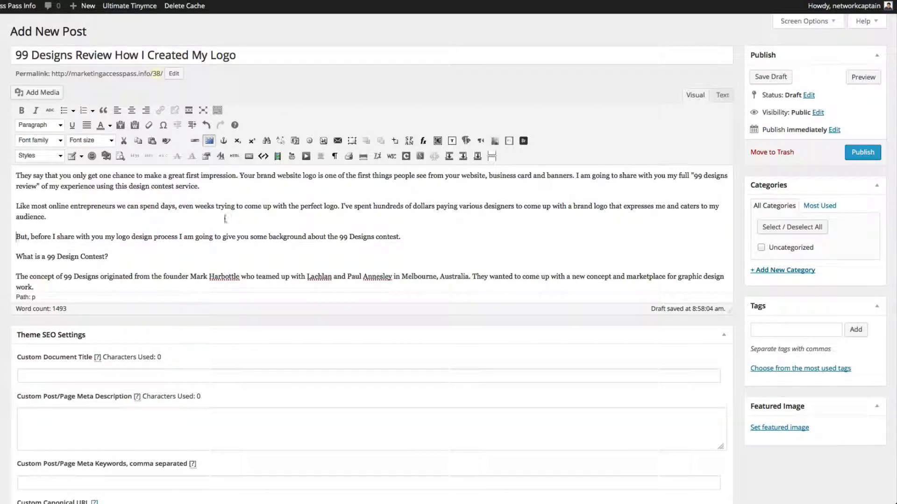
- Make the phrase "99 designs review" in the opening paragraph bold and italic
scroll(235, 230, down, 15)
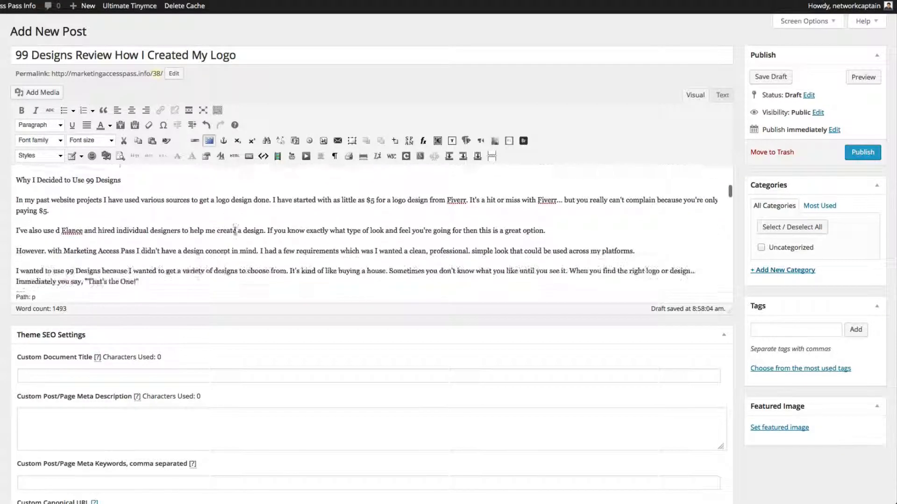
scroll(236, 229, up, 15)
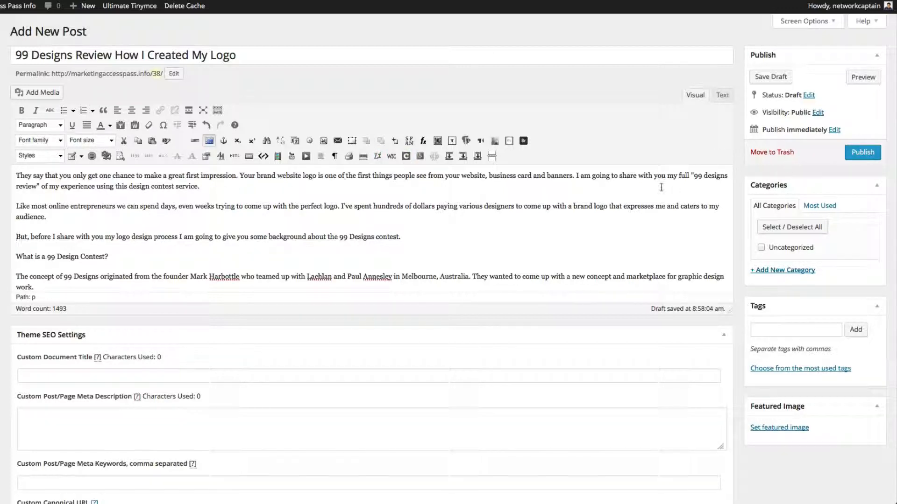
drag(694, 176, 32, 190)
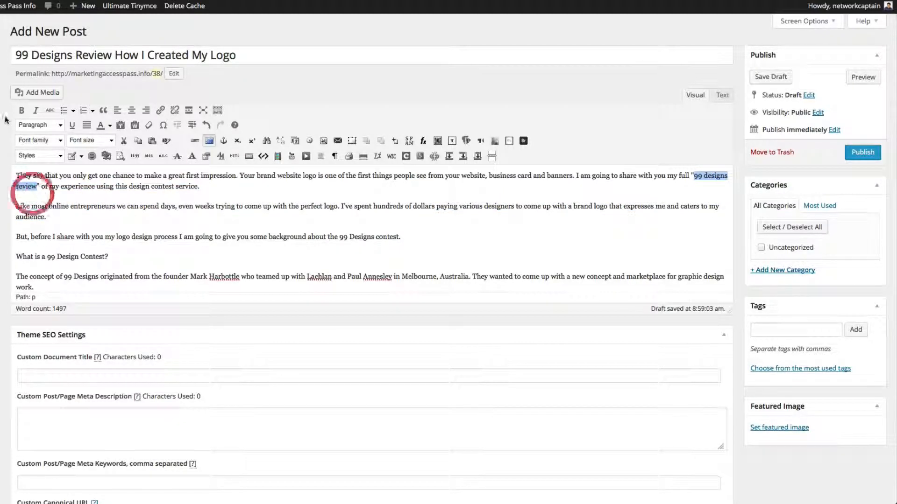
click(21, 111)
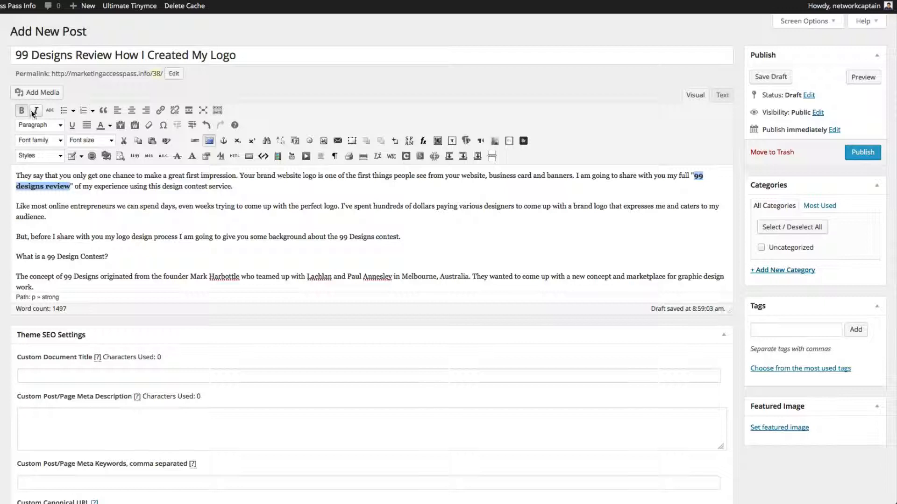
click(34, 110)
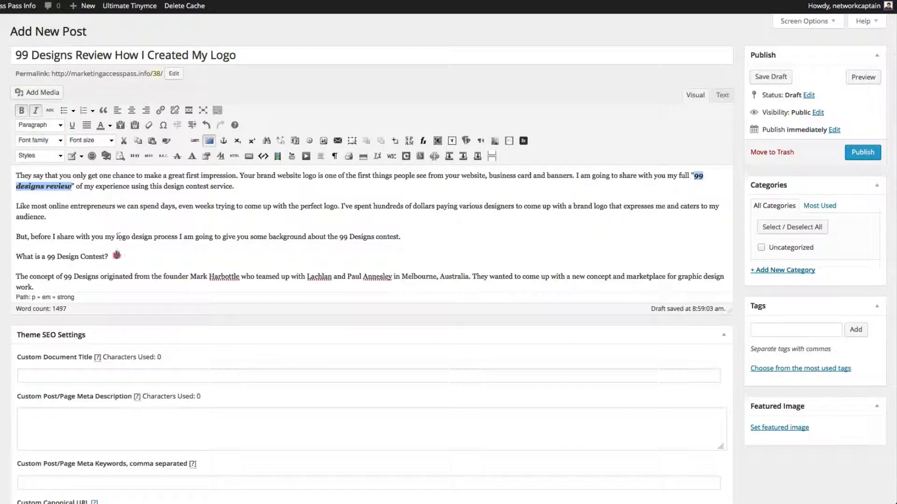
click(117, 255)
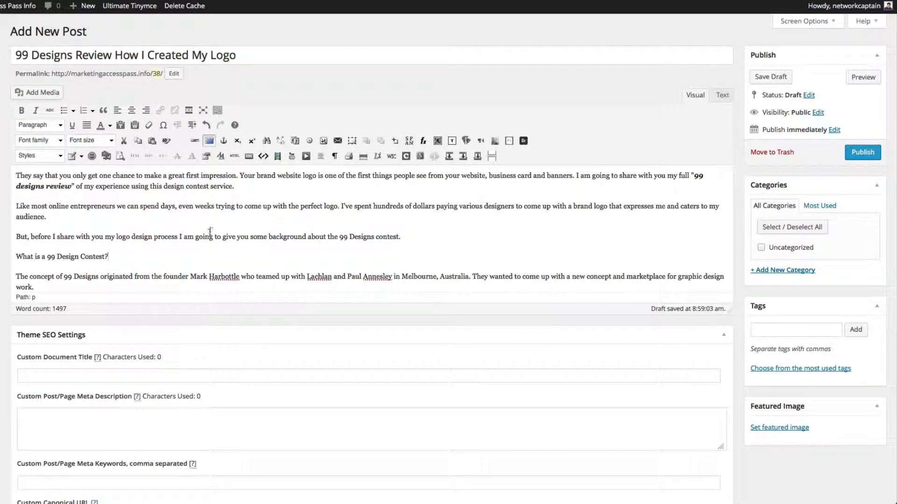
- Format the line "What is a 99 Design Contest?" as Heading 2
scroll(187, 233, down, 3)
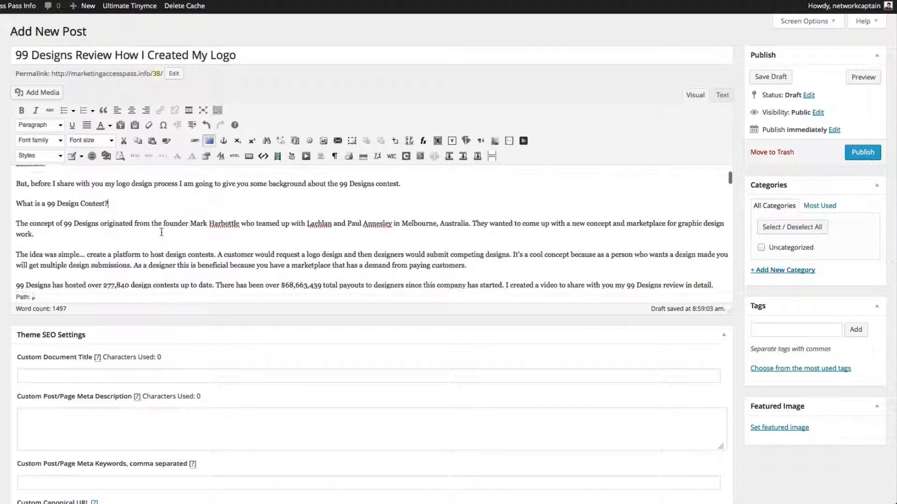
scroll(161, 233, up, 3)
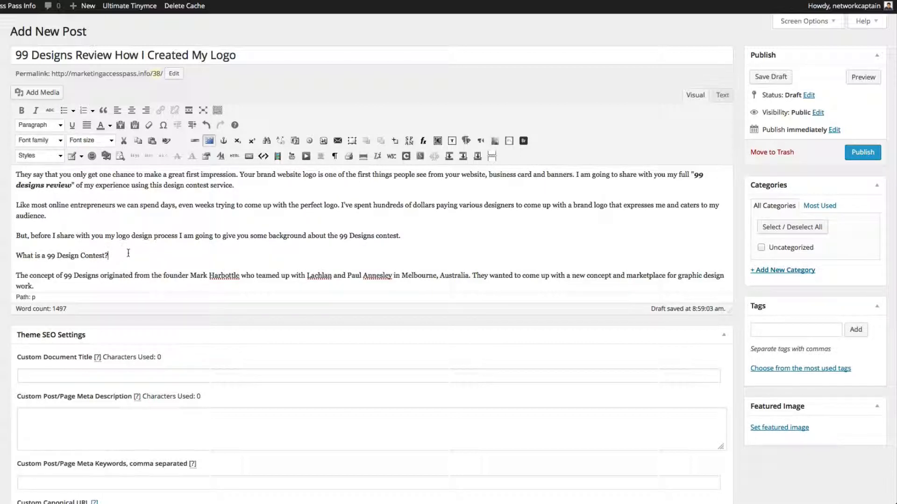
drag(108, 254, 19, 252)
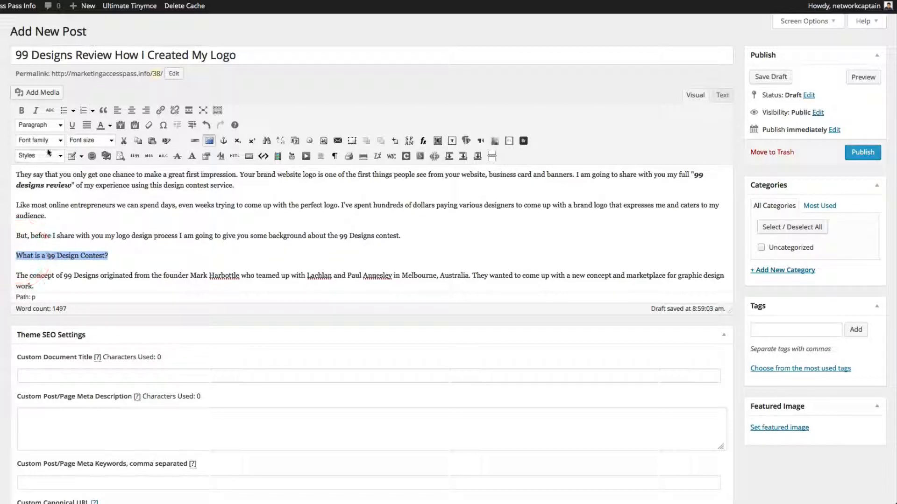
click(60, 126)
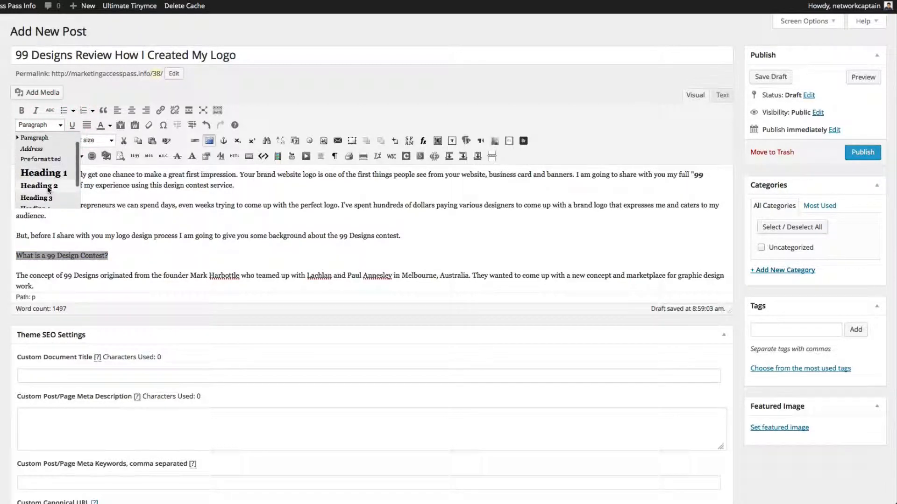
click(42, 188)
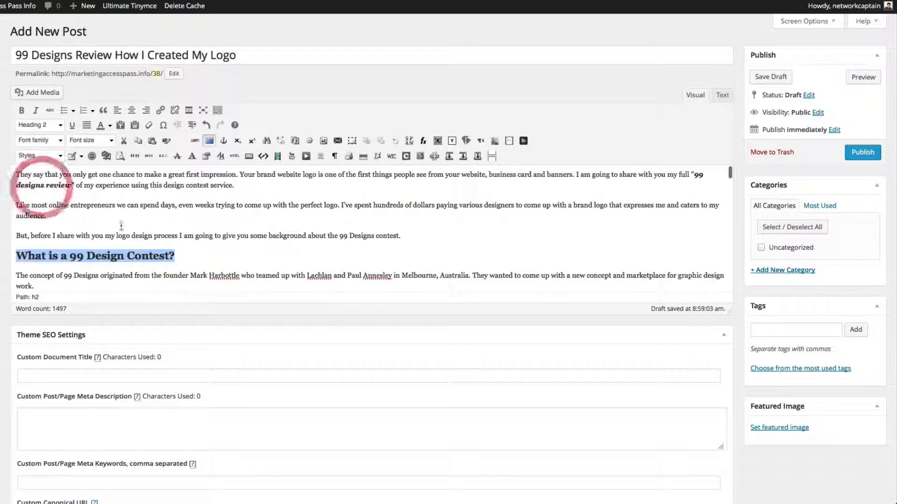
click(196, 274)
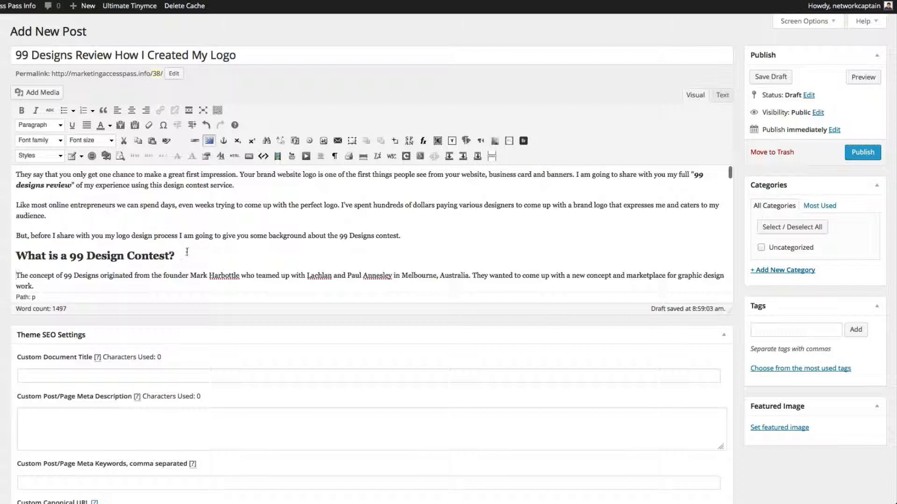
- Make the label "1. My Color Pallete:" bold in the requirements section of the post
scroll(187, 252, down, 1)
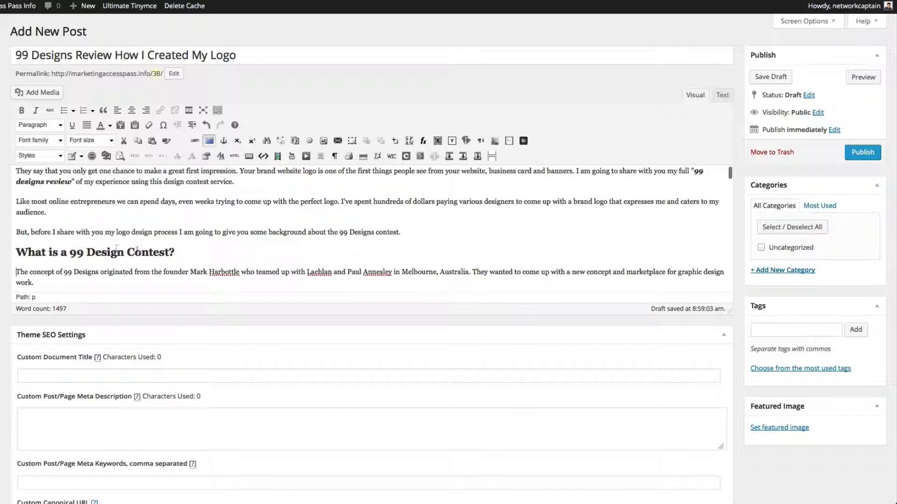
scroll(200, 251, down, 3)
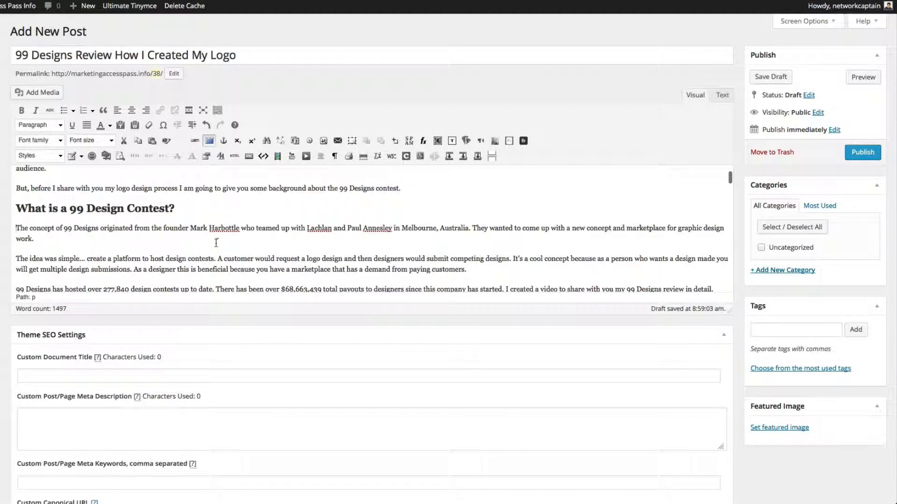
scroll(215, 243, down, 10)
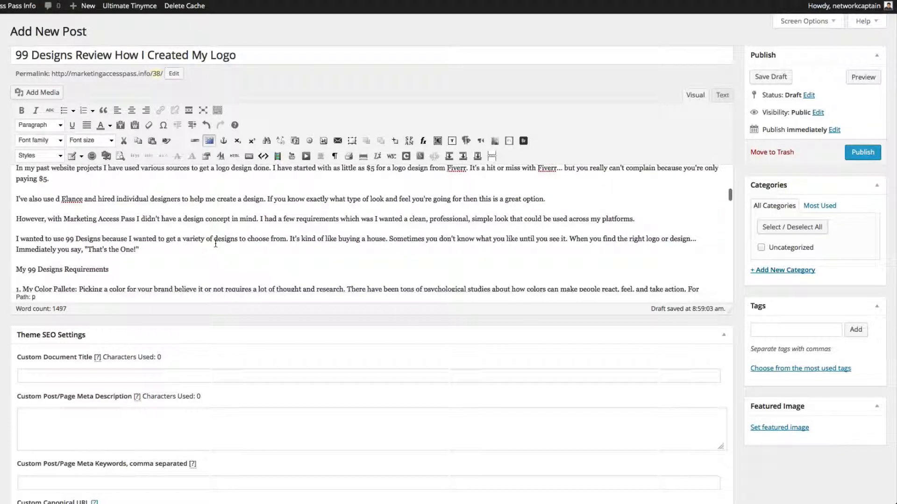
scroll(216, 244, down, 7)
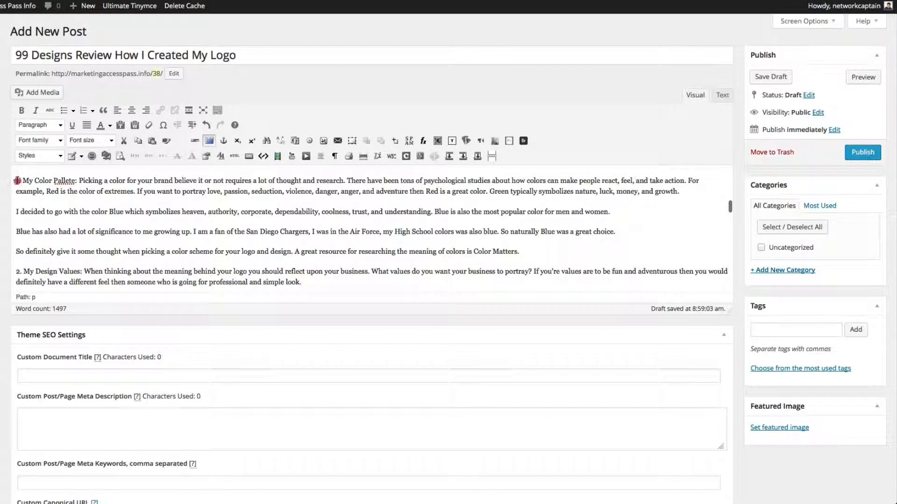
drag(16, 180, 77, 179)
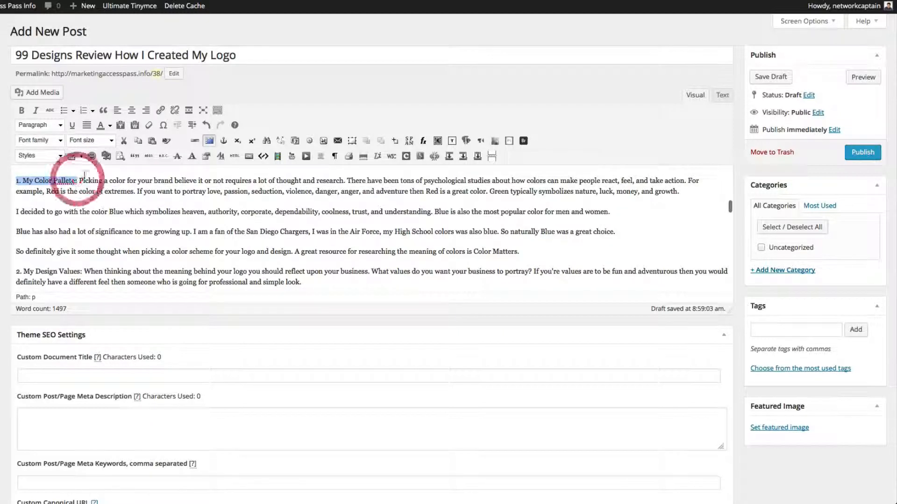
click(21, 111)
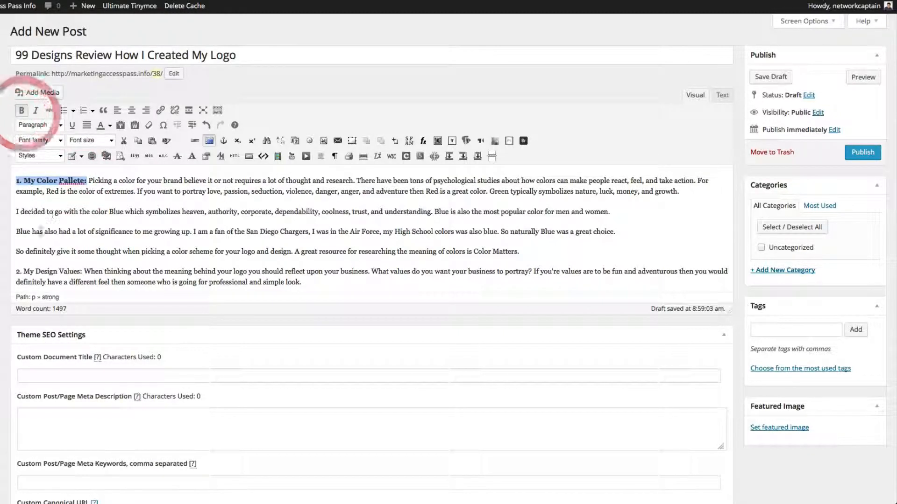
- Make the labels "2. My Design Values:" and "3. My CTA Color:" bold
drag(15, 274, 90, 273)
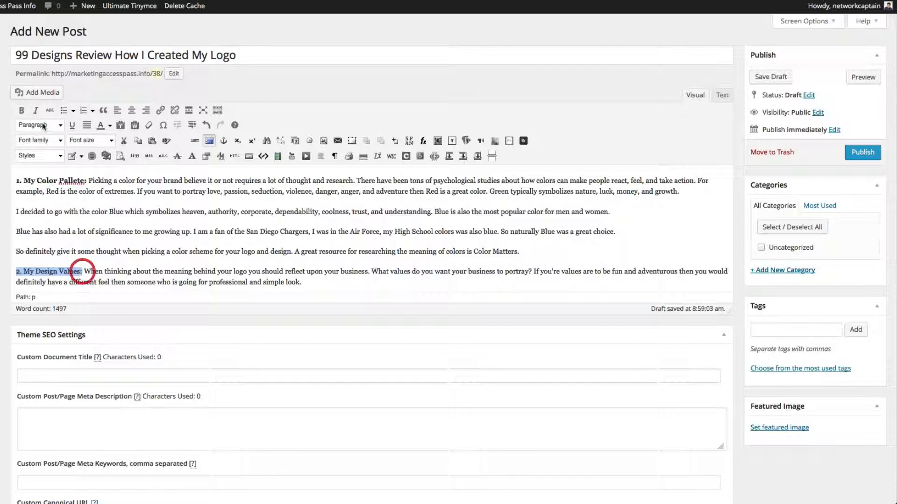
click(21, 112)
scroll(20, 249, down, 4)
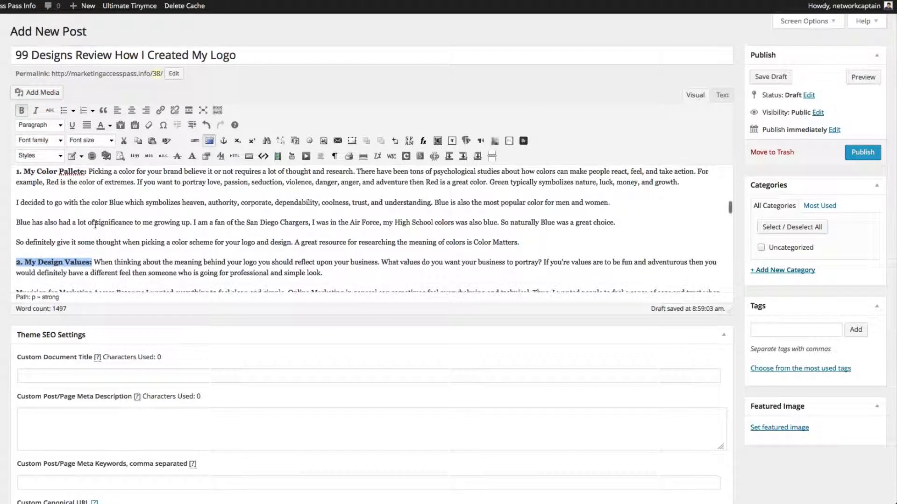
drag(16, 248, 72, 251)
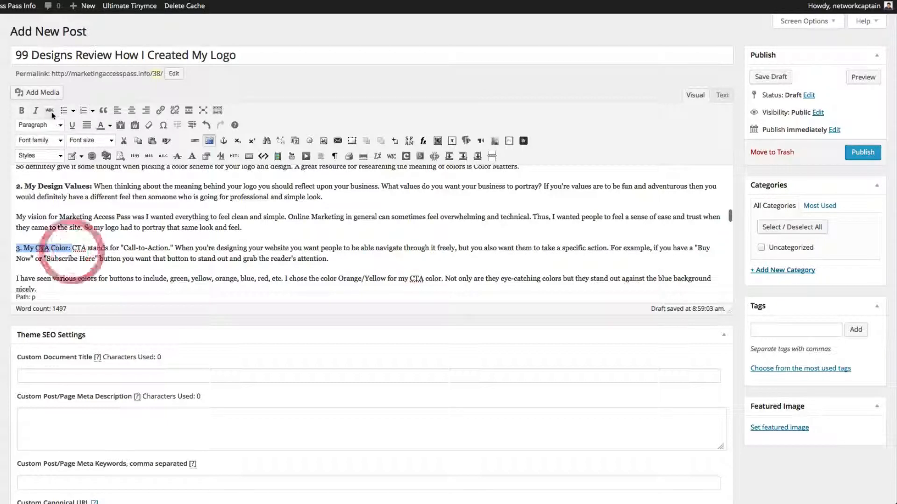
click(22, 111)
click(107, 225)
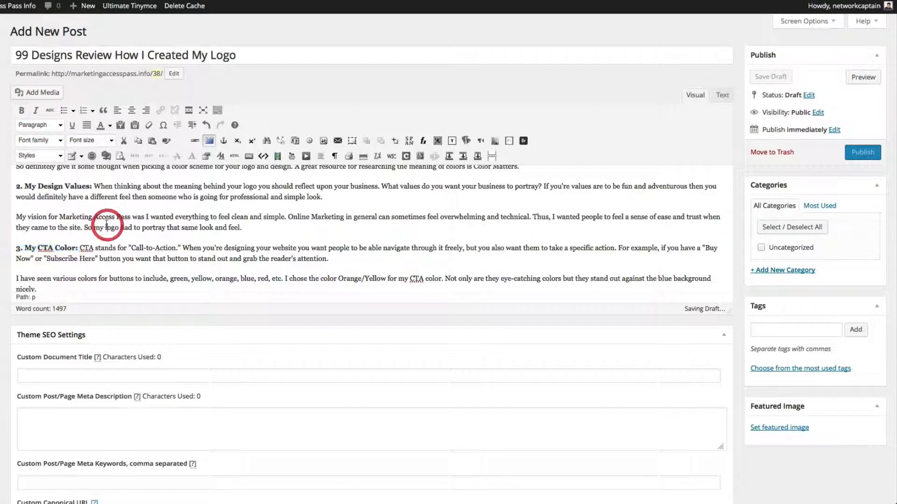
- Make the label "4. My Business Concept:" bold
scroll(108, 225, up, 5)
scroll(86, 214, down, 1)
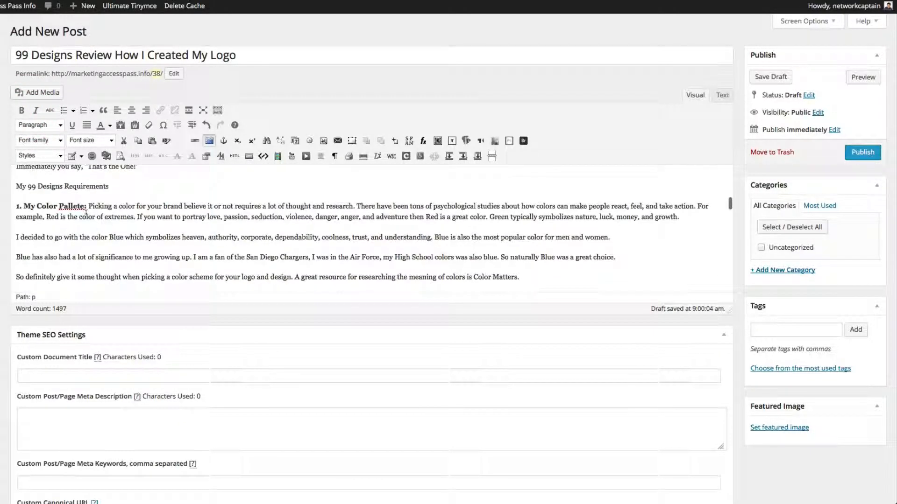
scroll(84, 227, down, 8)
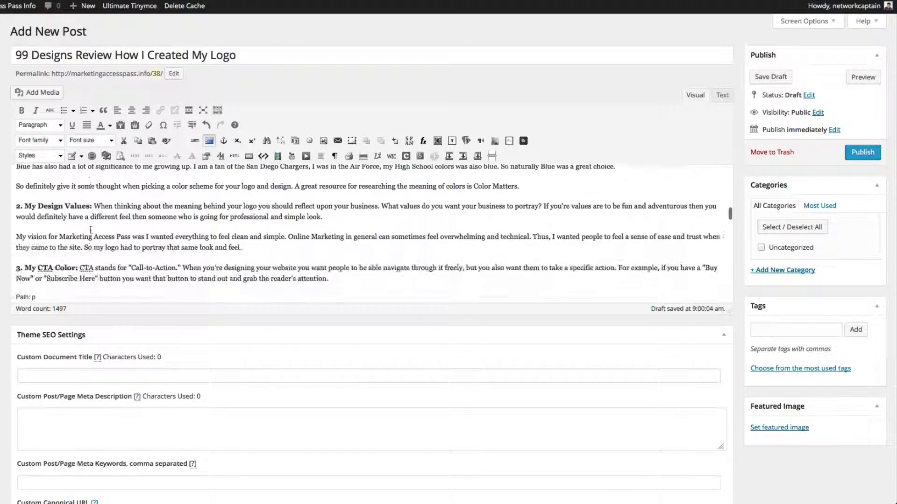
scroll(90, 230, down, 4)
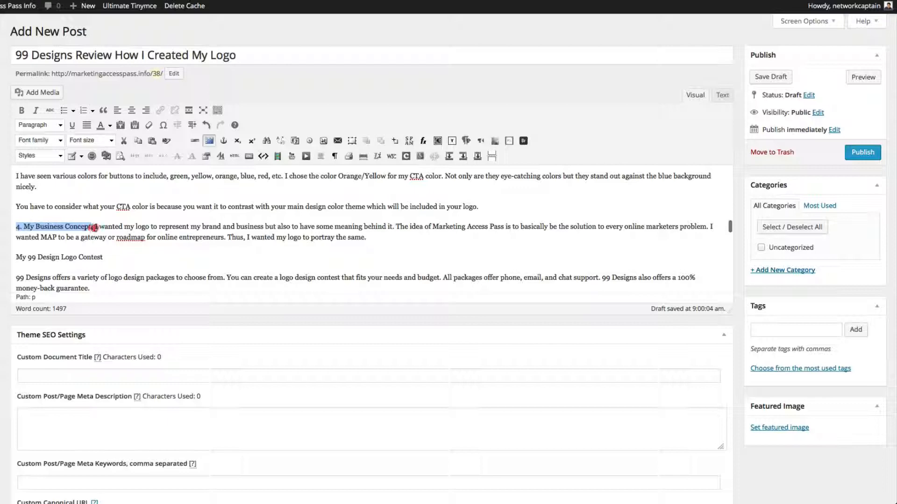
click(22, 110)
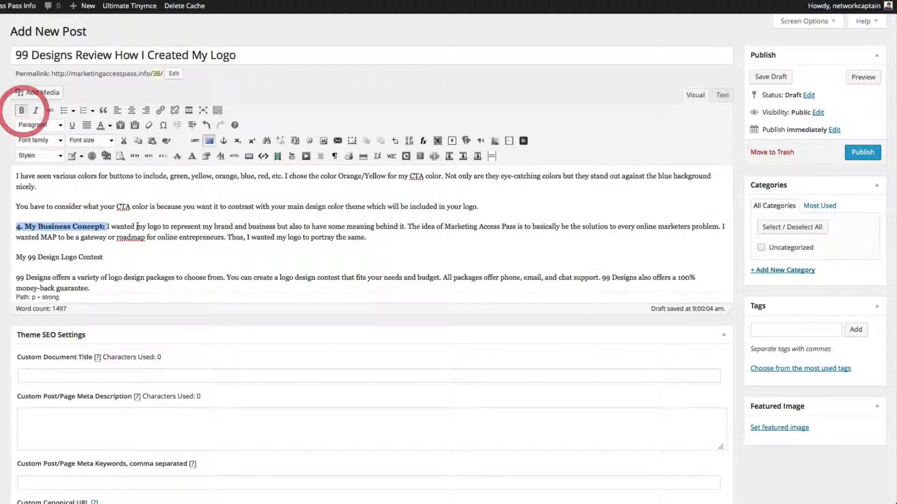
- Format the line "My 99 Designs Requirements" above the numbered points as Heading 2
scroll(136, 225, up, 5)
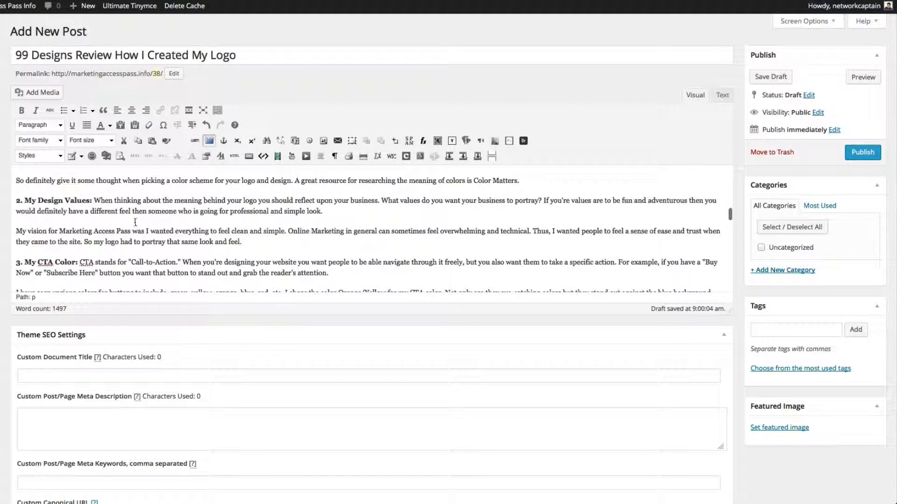
scroll(135, 222, up, 3)
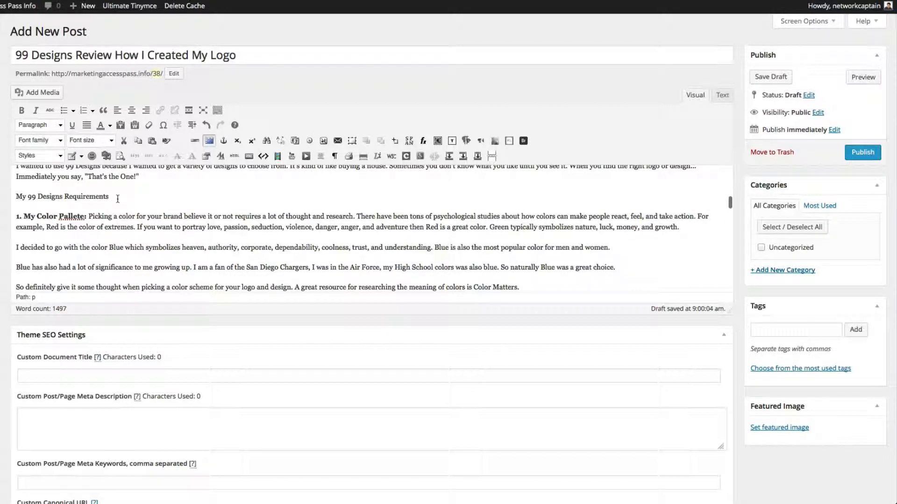
drag(23, 196, 14, 197)
click(40, 125)
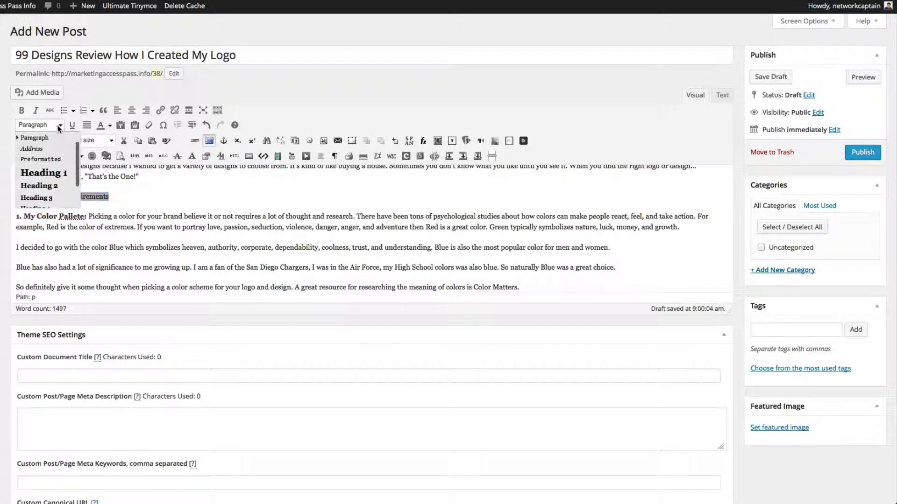
click(54, 187)
click(116, 244)
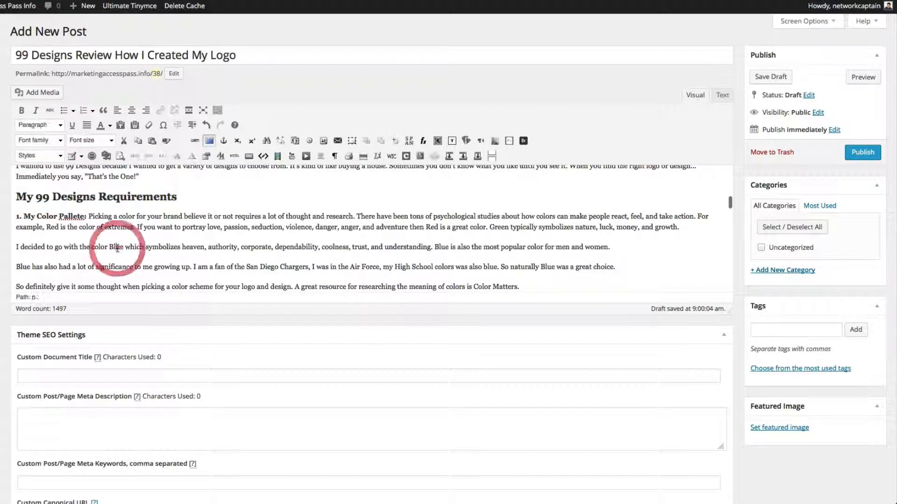
- Format the line "My 99 Design Logo Contest" below the business concept paragraph as Heading 2
scroll(117, 248, down, 6)
scroll(117, 249, down, 5)
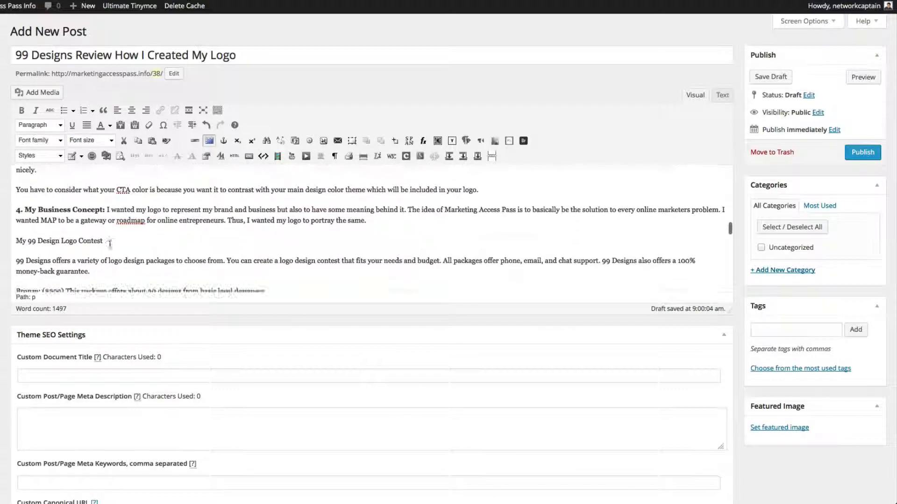
drag(103, 241, 63, 240)
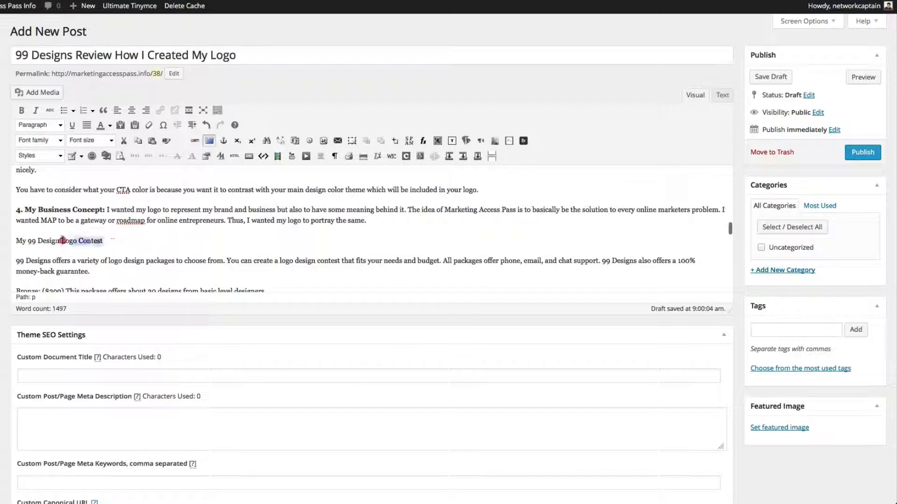
click(40, 125)
click(44, 186)
click(200, 246)
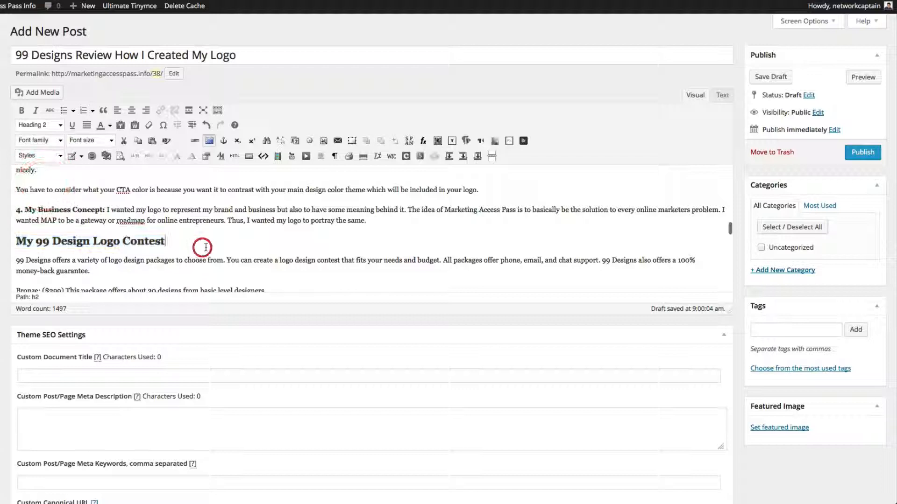
- Turn the Bronze package line in the logo contest section into a bulleted list item
scroll(204, 244, down, 3)
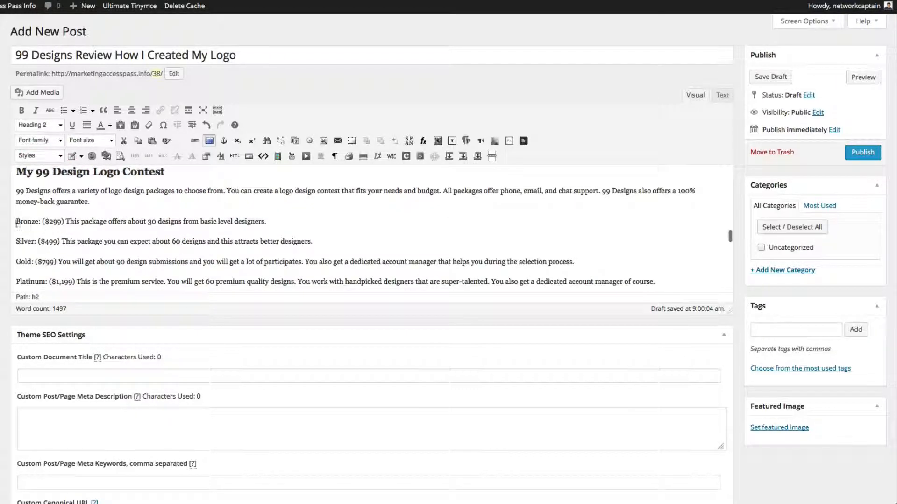
drag(19, 222, 335, 280)
scroll(205, 251, down, 3)
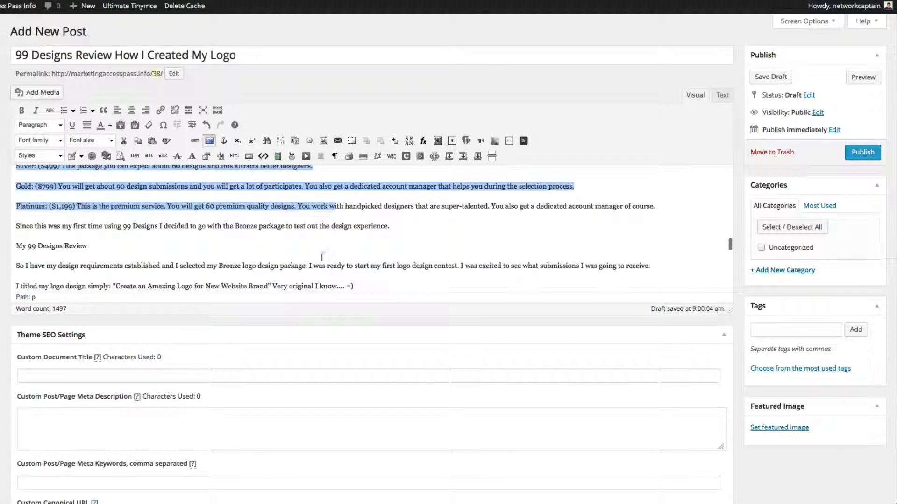
scroll(205, 250, up, 1)
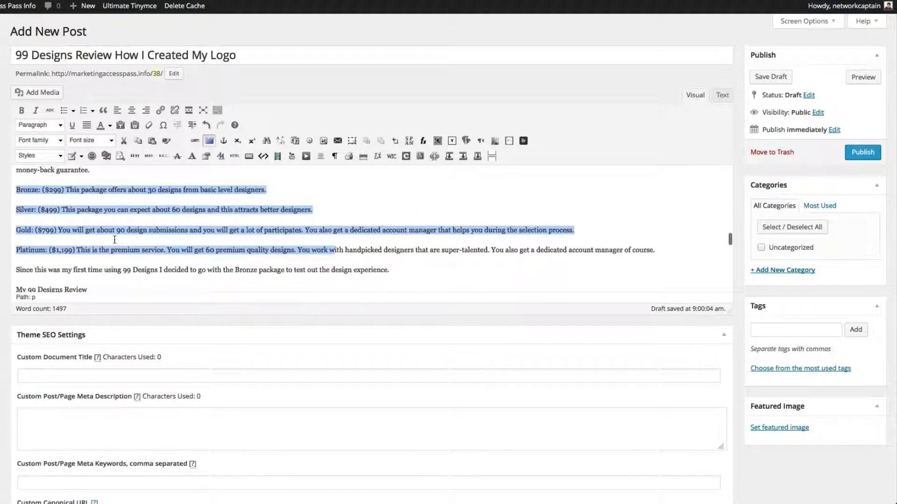
click(41, 201)
click(17, 191)
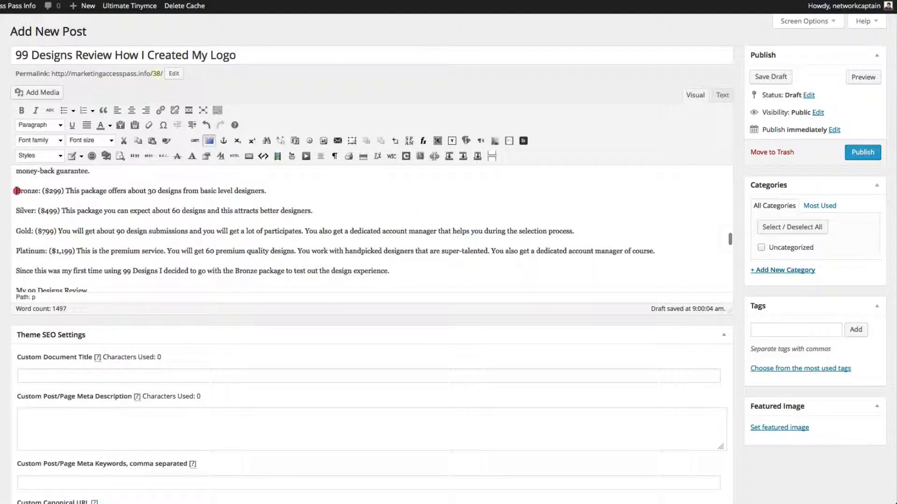
drag(17, 191, 279, 191)
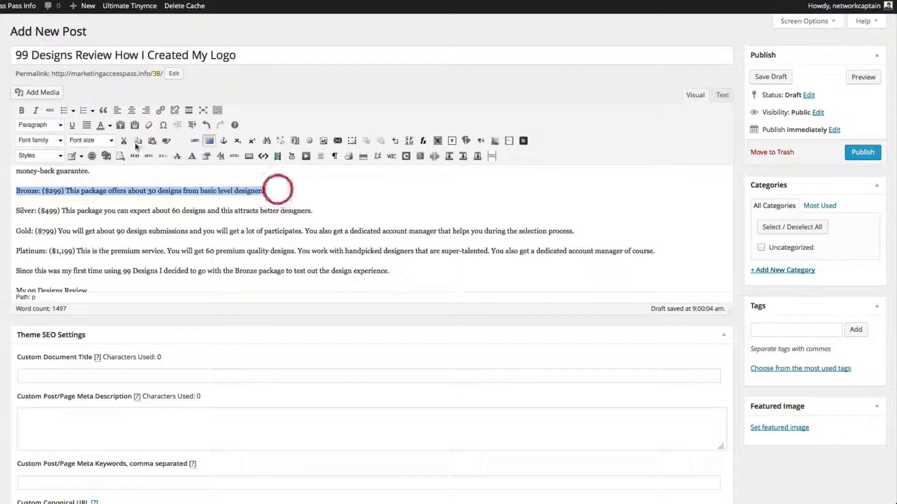
click(64, 110)
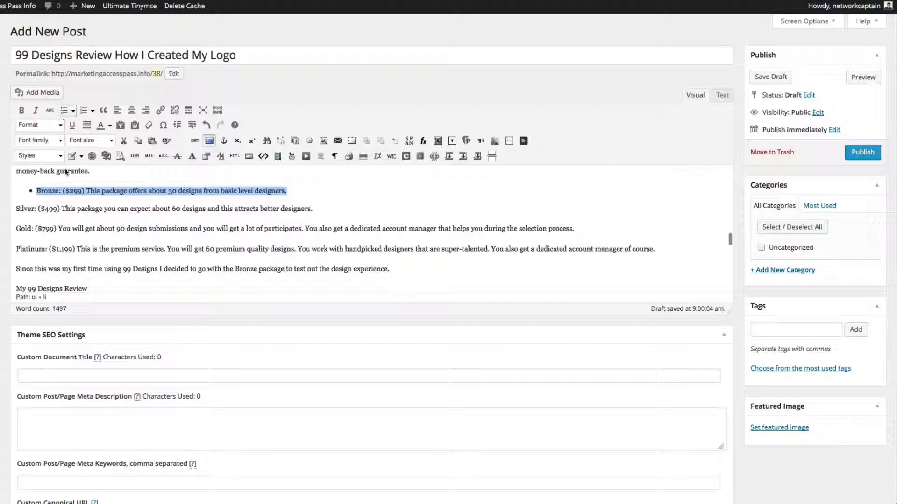
click(45, 205)
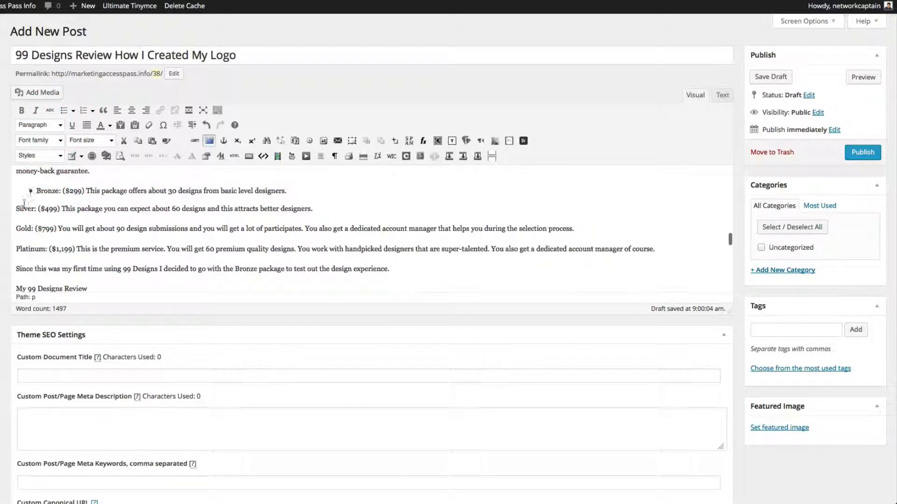
- Turn the Silver, Gold and Platinum package lines into bullet items as well
drag(16, 209, 315, 206)
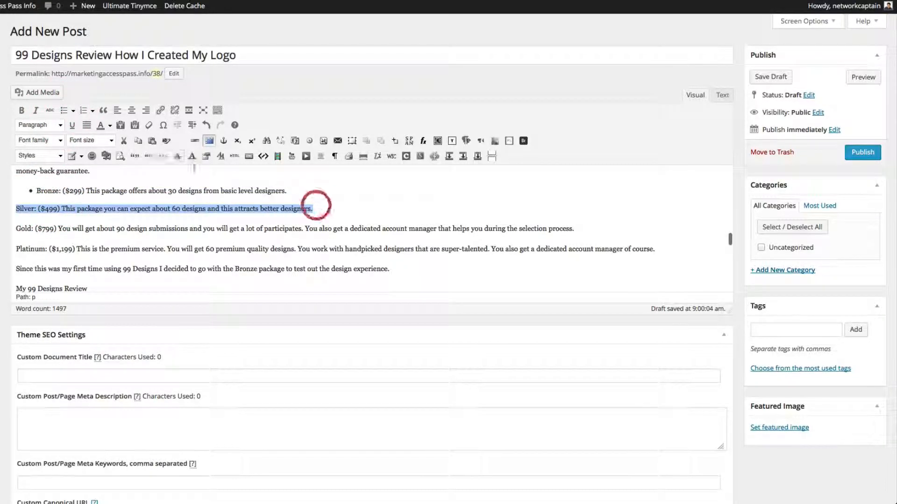
click(64, 112)
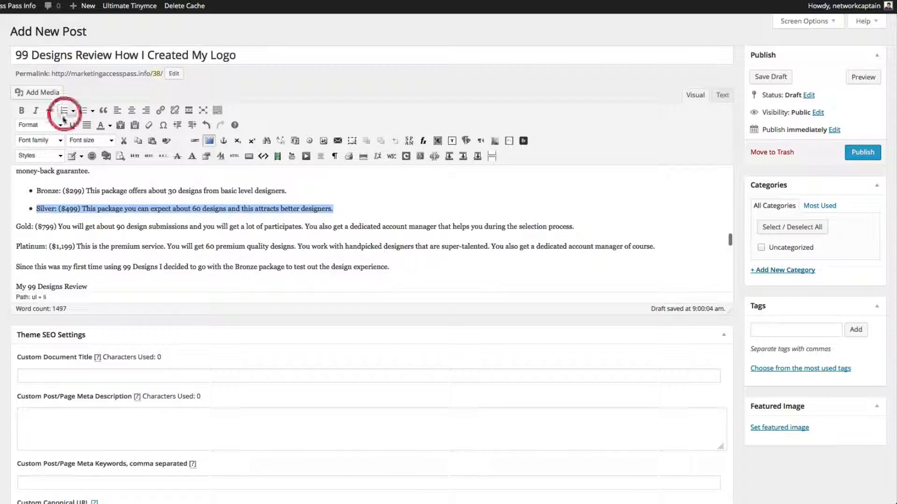
drag(17, 227, 583, 227)
click(64, 111)
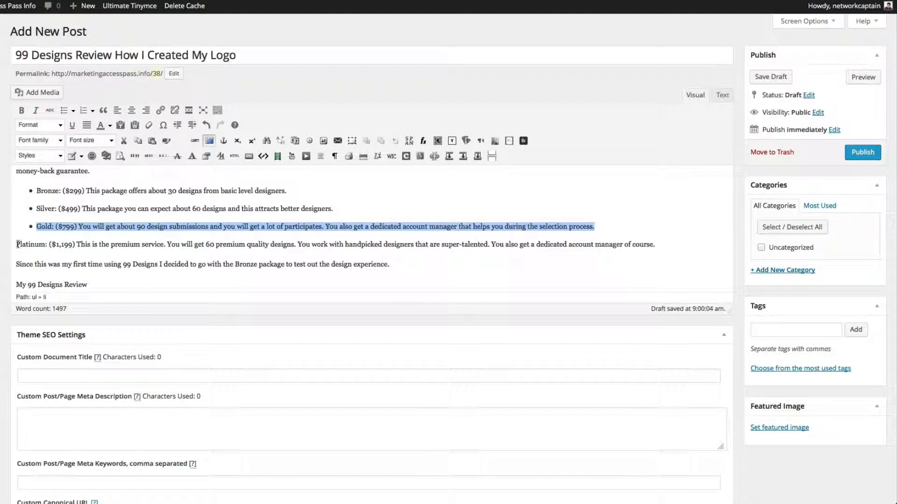
drag(18, 244, 670, 252)
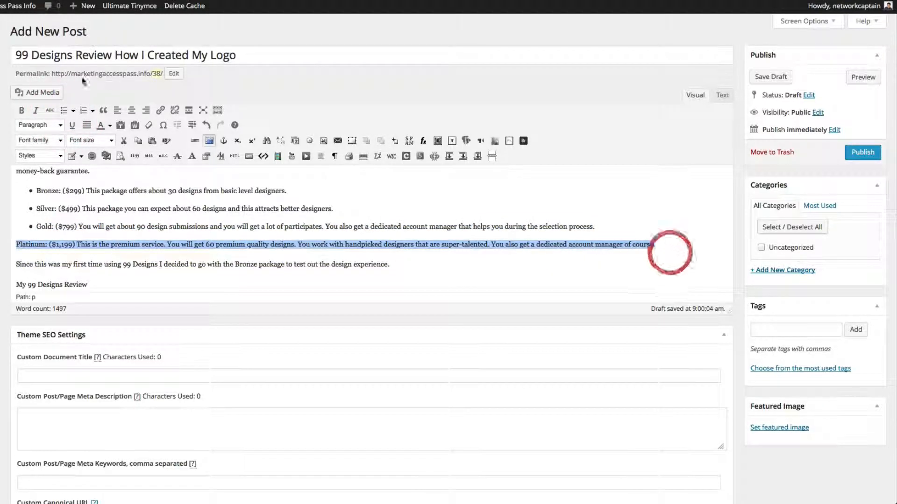
click(64, 111)
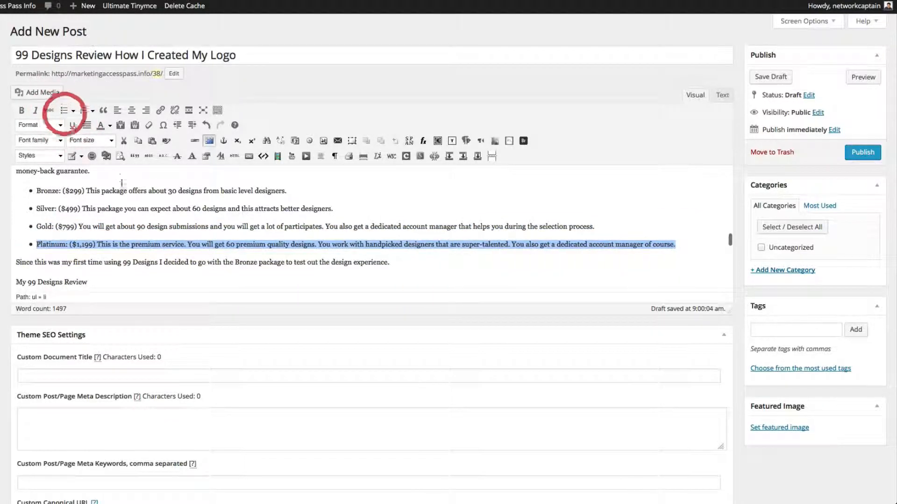
click(150, 262)
- Highlight the sentence "Your brand website logo is one of the first things people see from your website, business card and banners" in yellow
scroll(234, 266, down, 10)
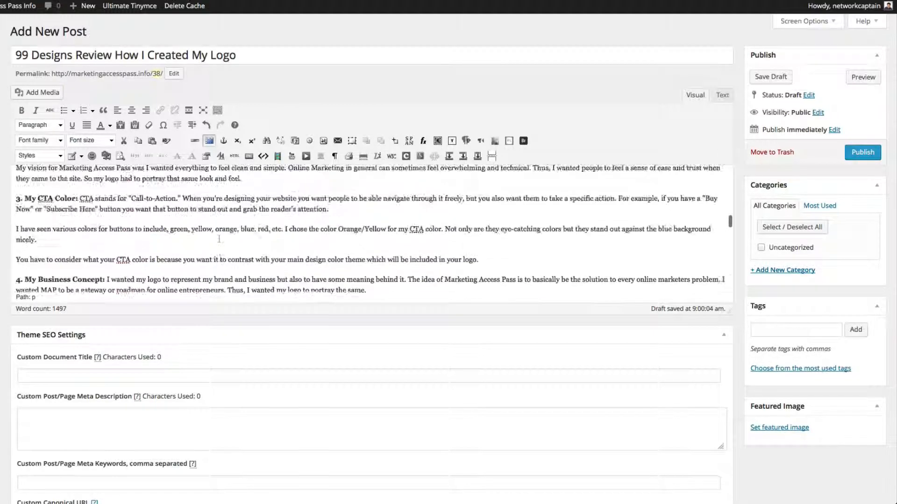
scroll(219, 239, up, 15)
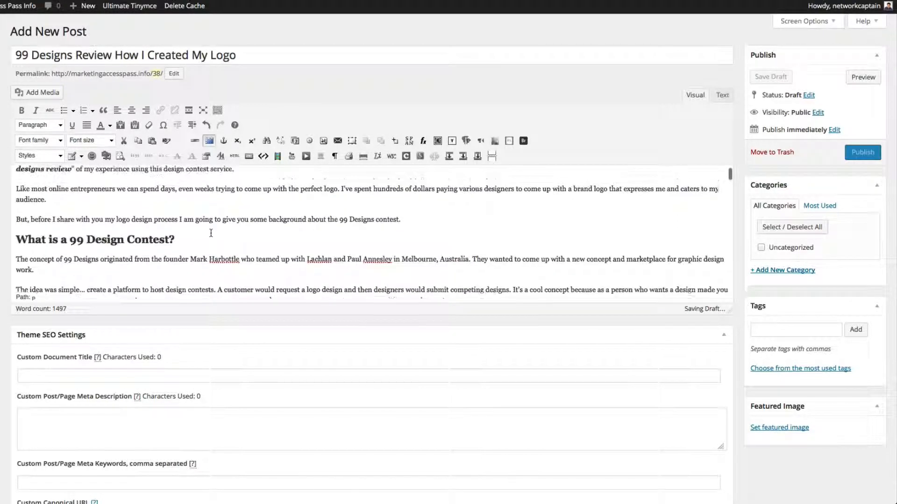
scroll(218, 224, up, 2)
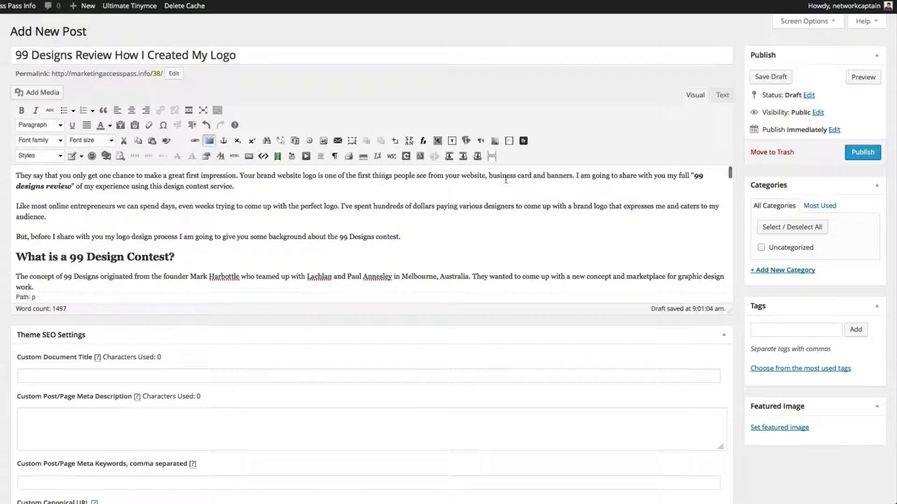
drag(239, 175, 573, 176)
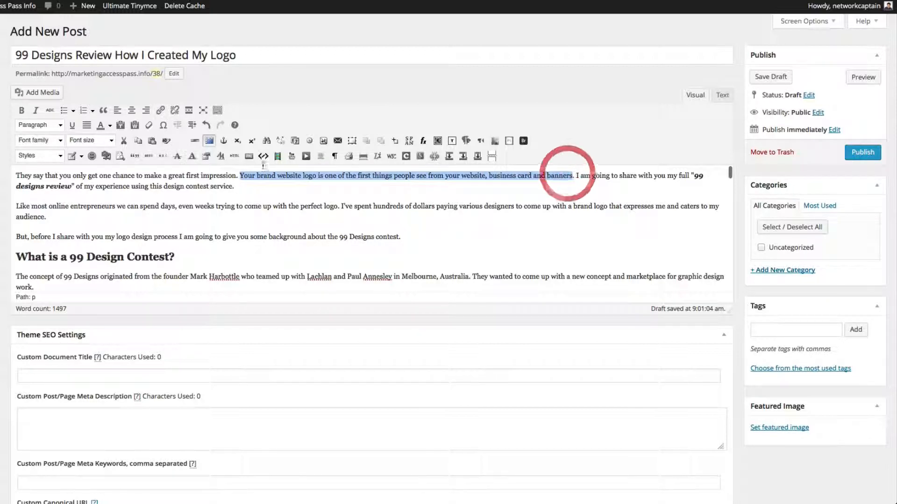
click(170, 141)
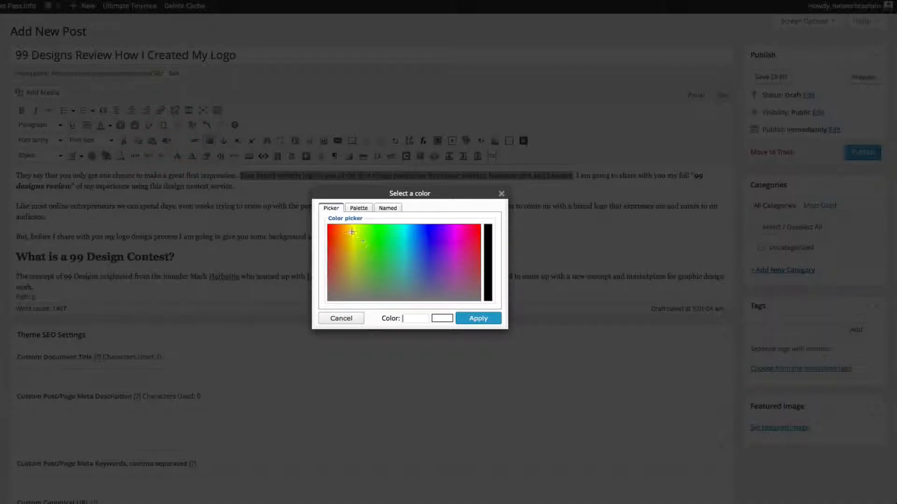
click(352, 228)
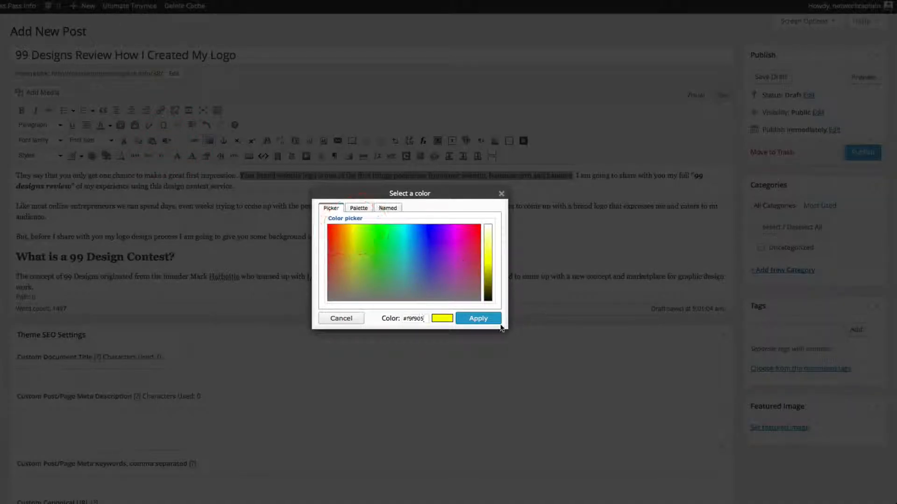
click(478, 318)
click(410, 245)
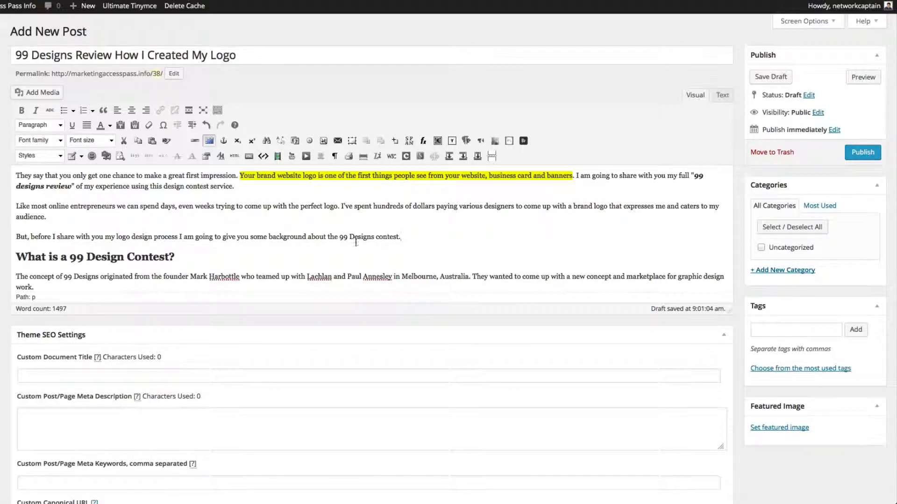
double_click(343, 237)
drag(344, 238, 353, 239)
drag(370, 238, 374, 238)
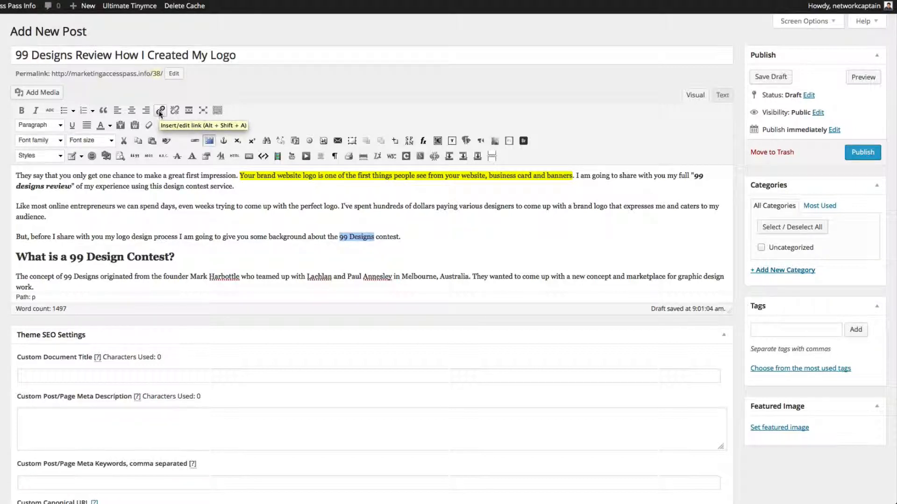
click(160, 112)
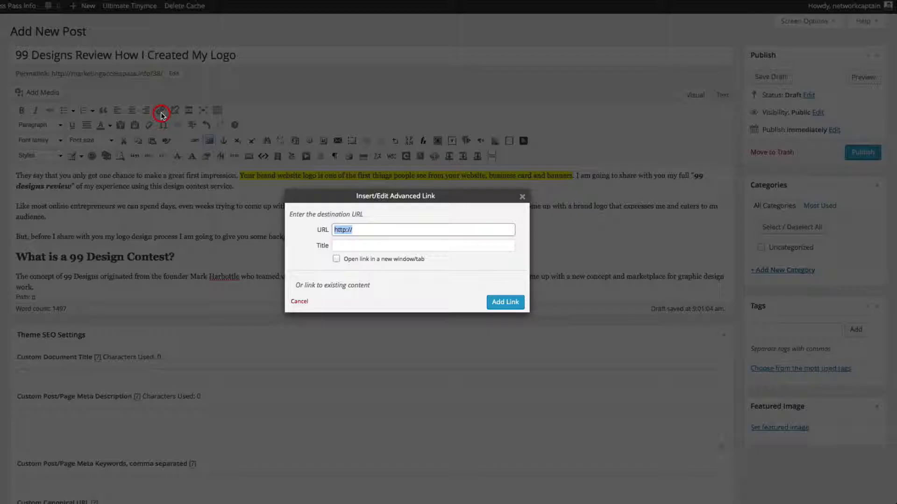
click(380, 234)
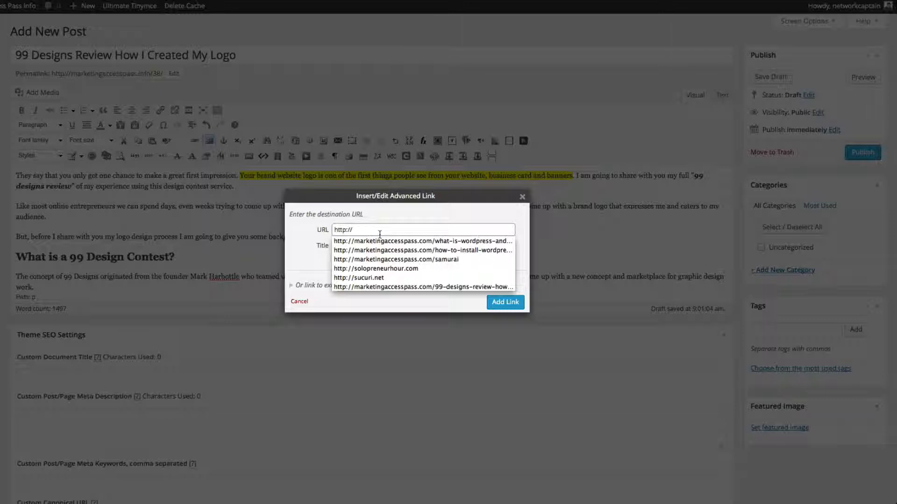
text(99designs.com)
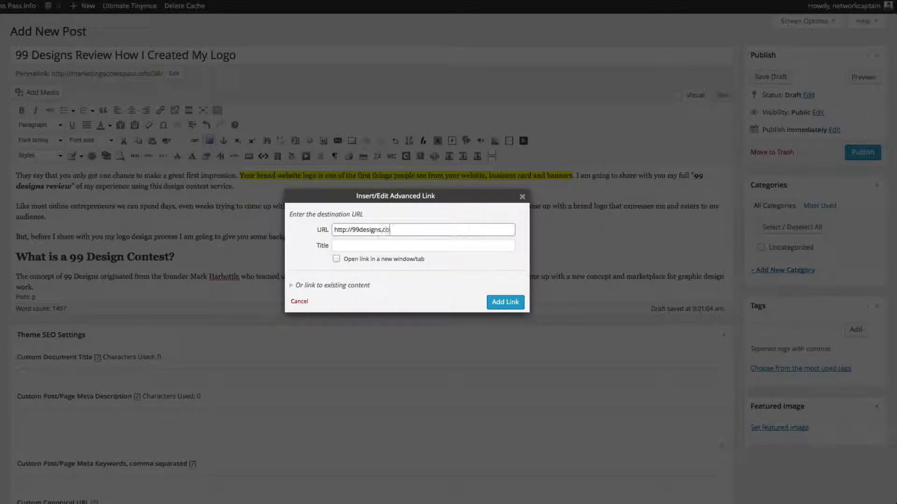
- Title the link "99 Designs", set it to open in a new window/tab, and add it to the text
key(Tab)
text(99d)
key(BackSpace)
text(Deis)
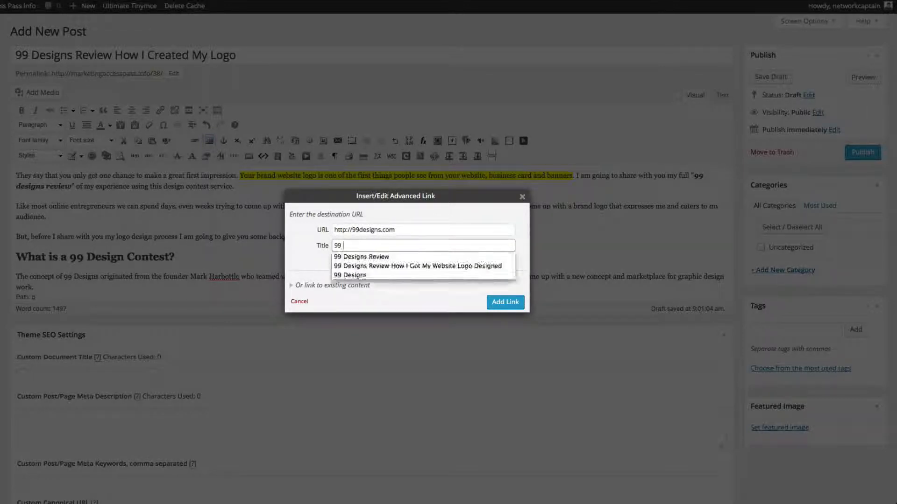
text(i)
key(BackSpace)
key(BackSpace)
key(BackSpace)
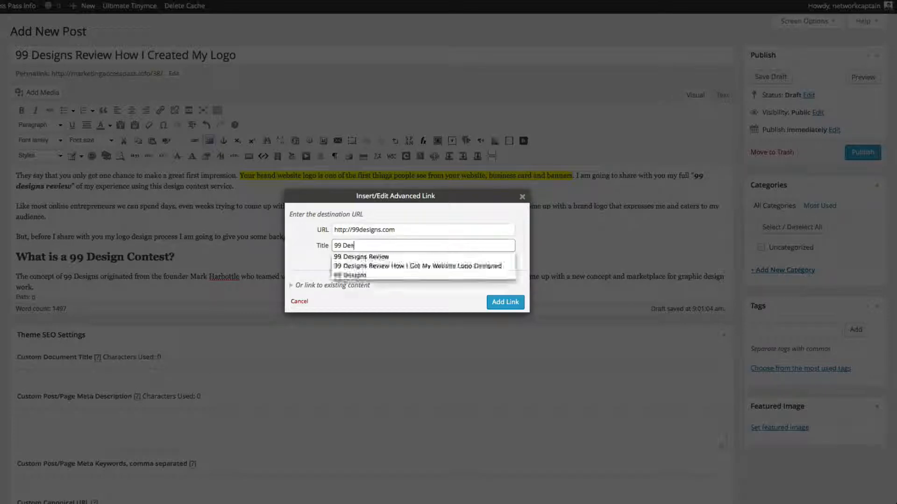
text(signs)
click(324, 264)
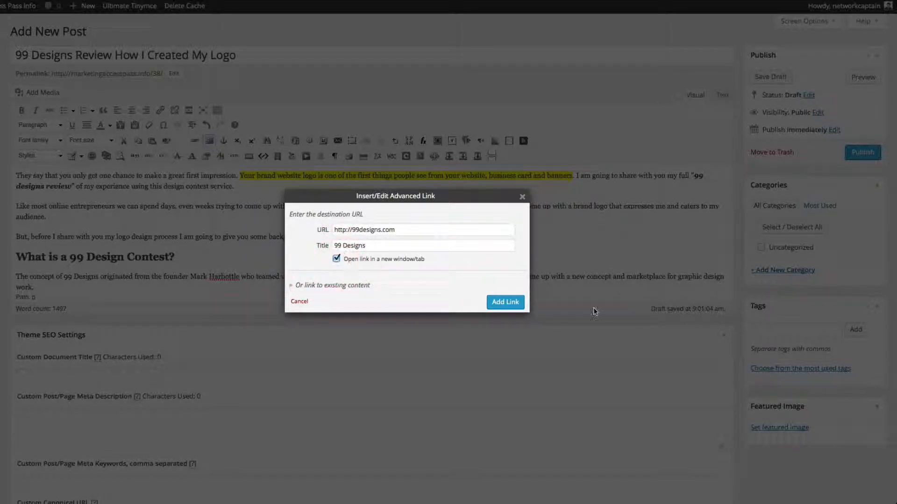
click(511, 306)
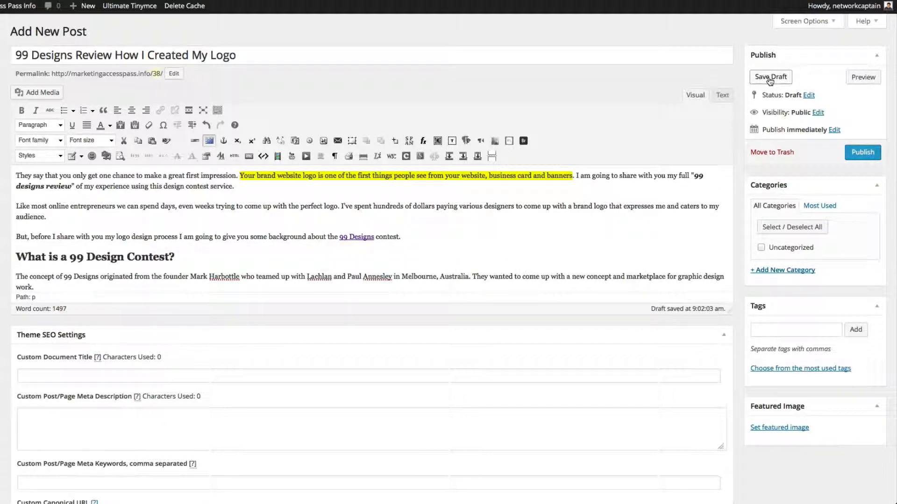
- Save the post as a draft and preview its opening sections on the site
click(770, 77)
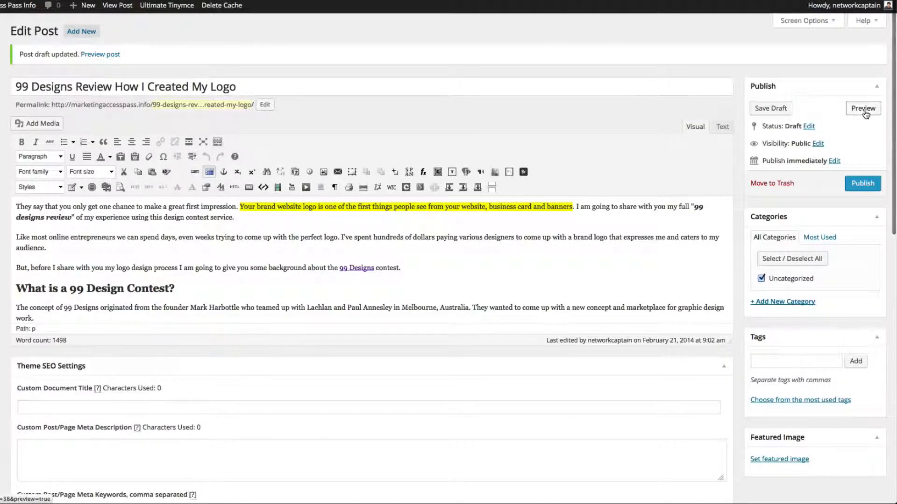
click(864, 110)
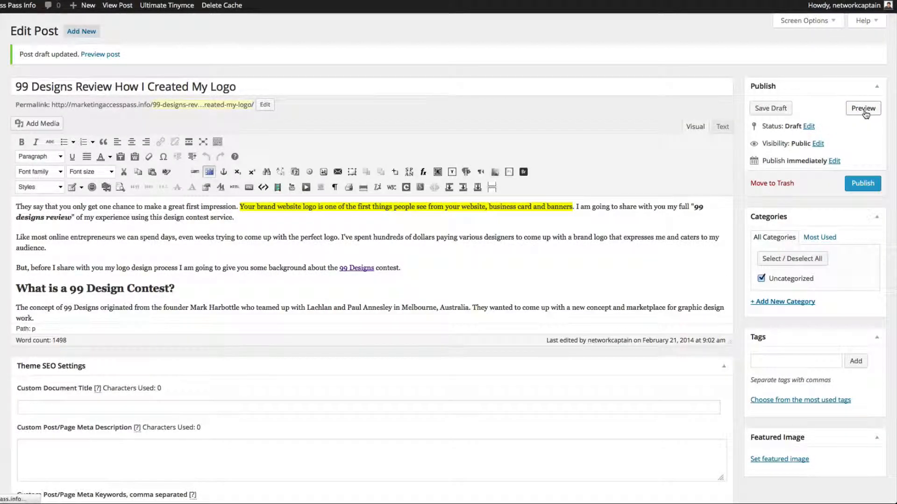
scroll(561, 244, down, 2)
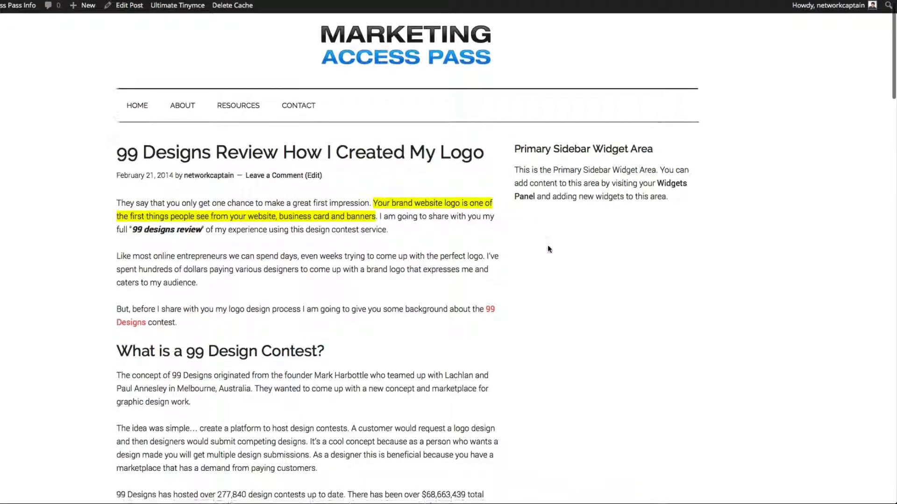
scroll(266, 275, down, 1)
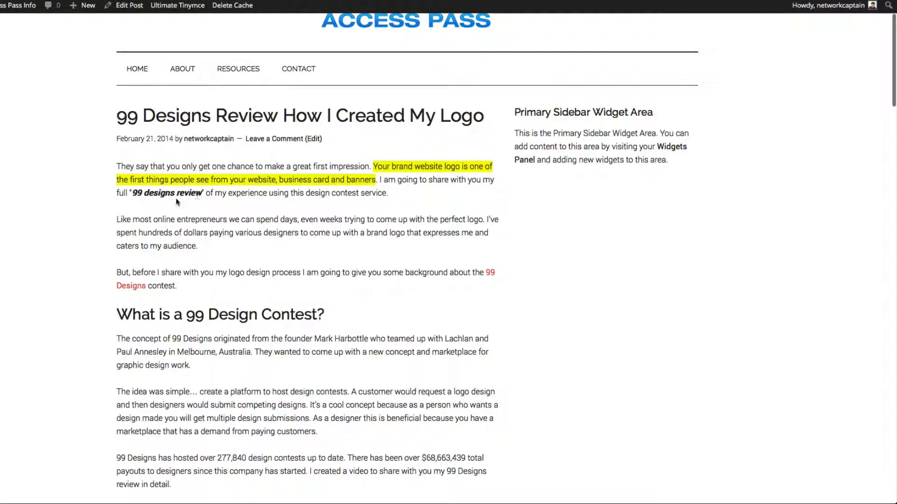
scroll(233, 266, down, 1)
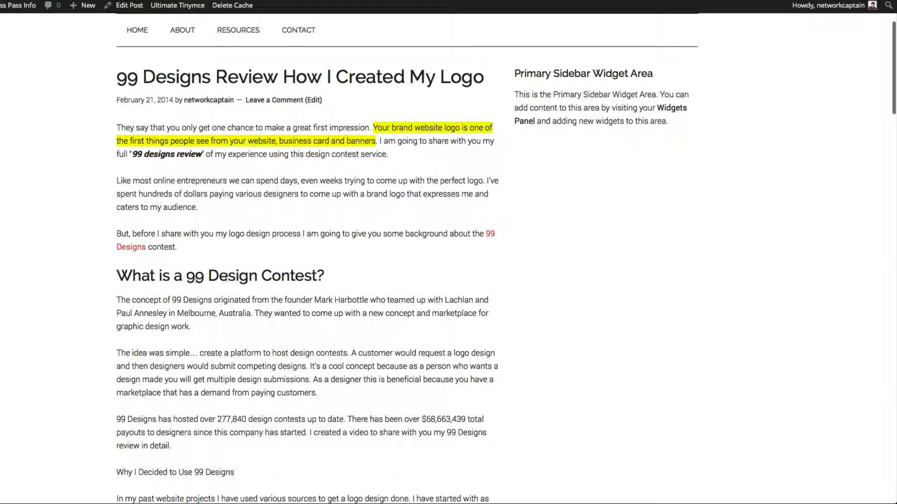
- Review the previewed post's formatting, from the highlighted opening and headings through the bold numbered labels and the package bullet list
scroll(280, 275, down, 3)
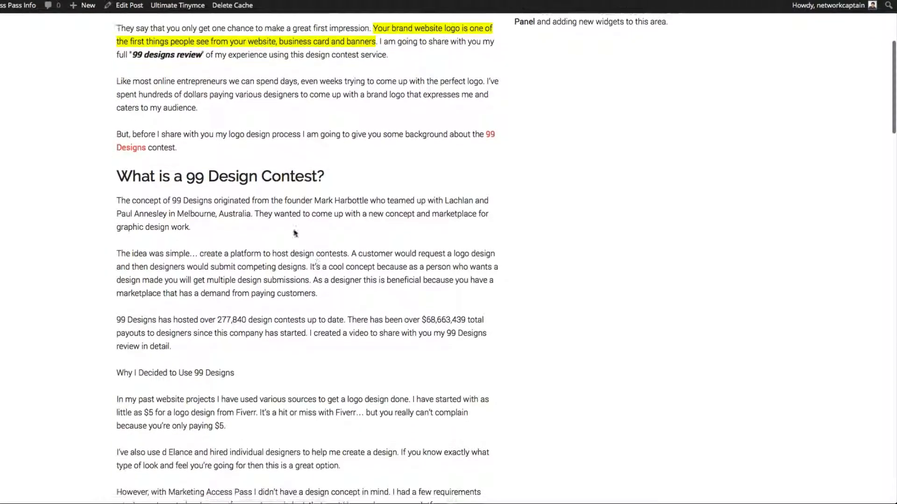
scroll(290, 283, down, 6)
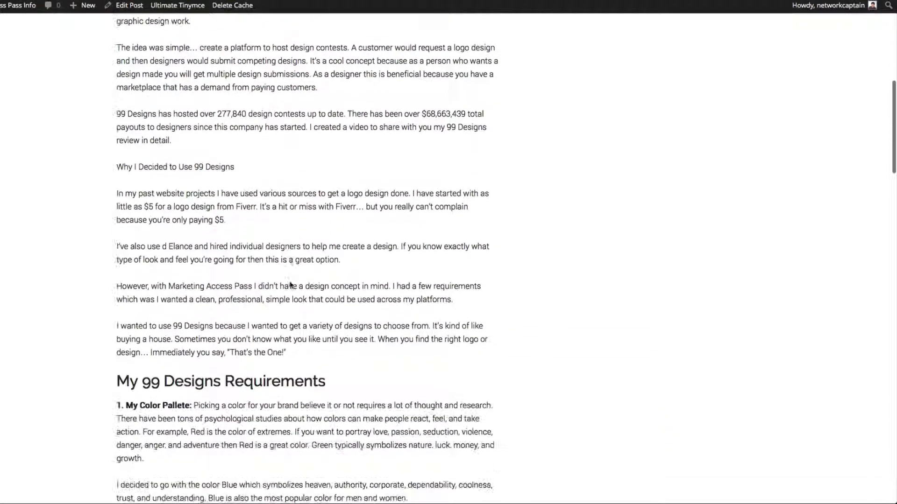
scroll(290, 284, down, 6)
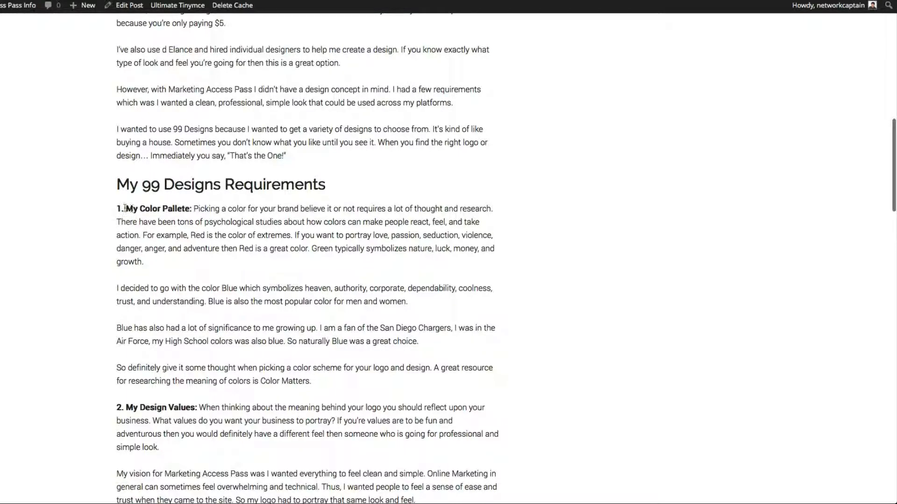
scroll(184, 211, down, 14)
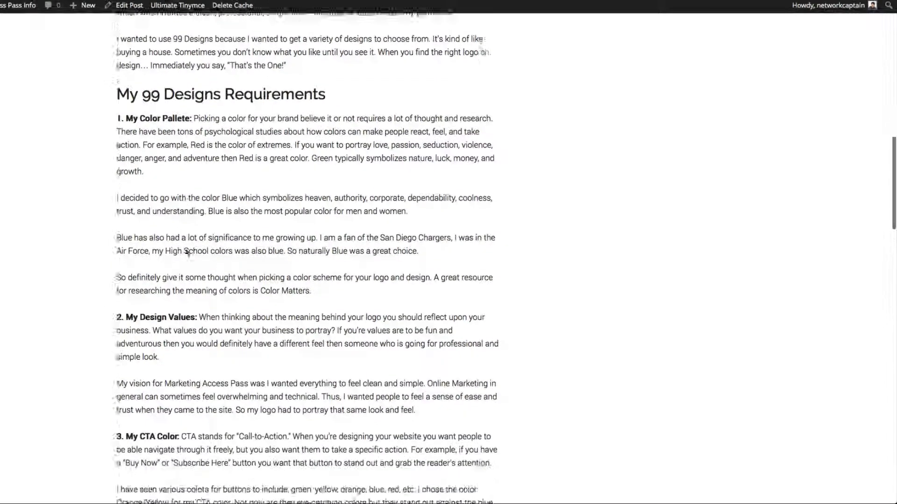
scroll(192, 332, down, 4)
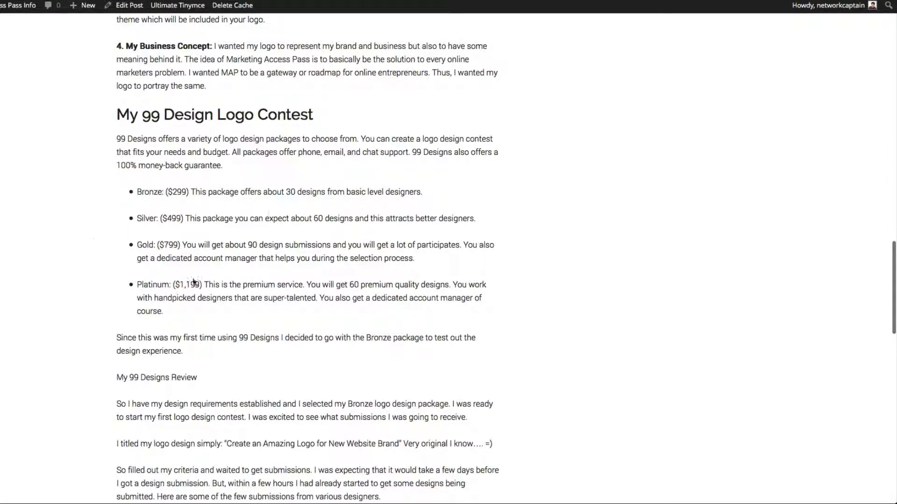
scroll(303, 311, up, 3)
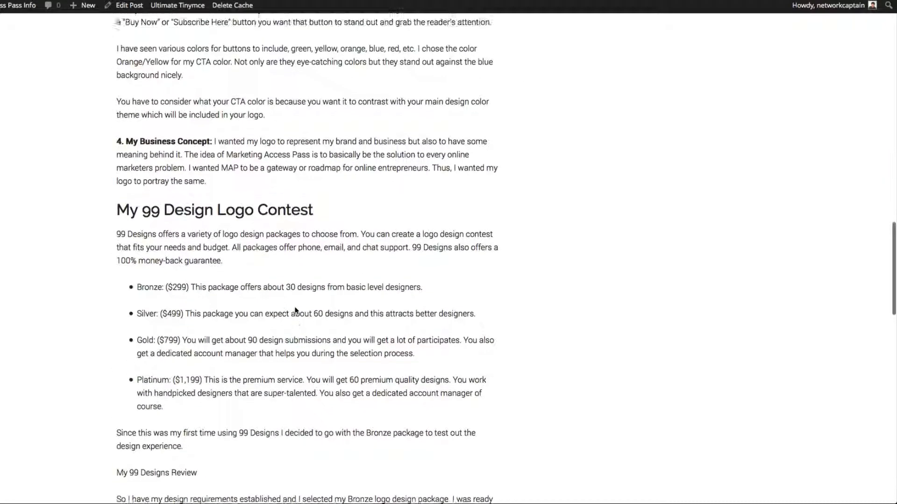
scroll(303, 309, up, 15)
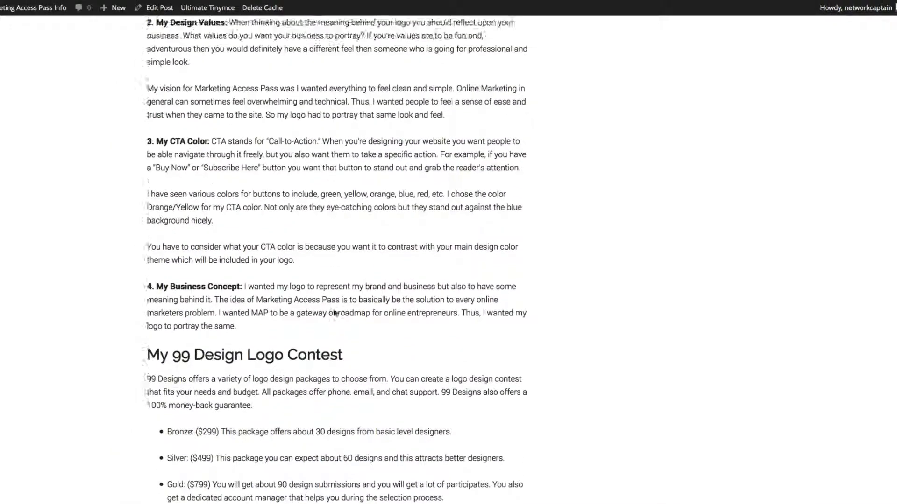
scroll(334, 309, up, 10)
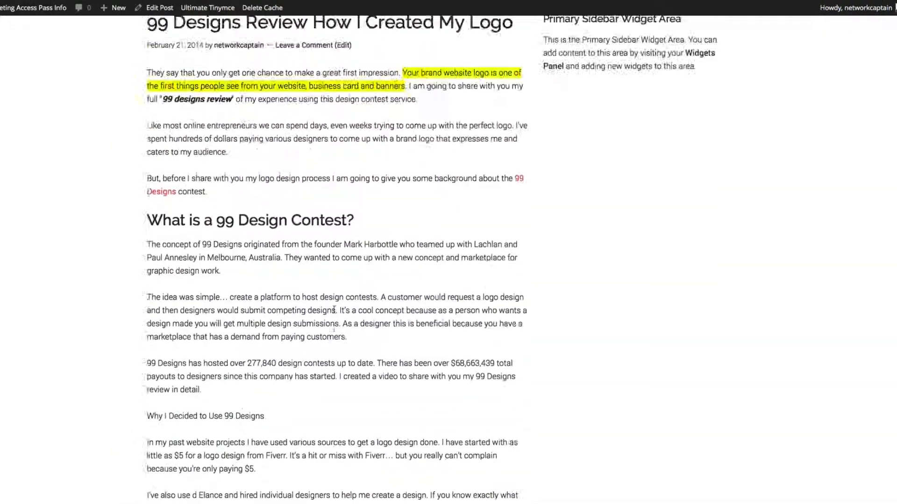
scroll(297, 381, up, 2)
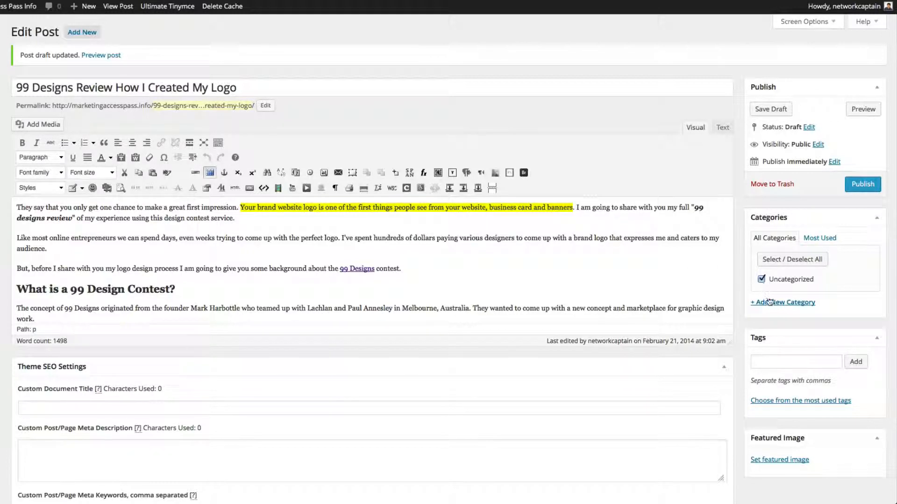
- Remove the post from the Uncategorized category and add a new category named "Website Design" to it
click(762, 280)
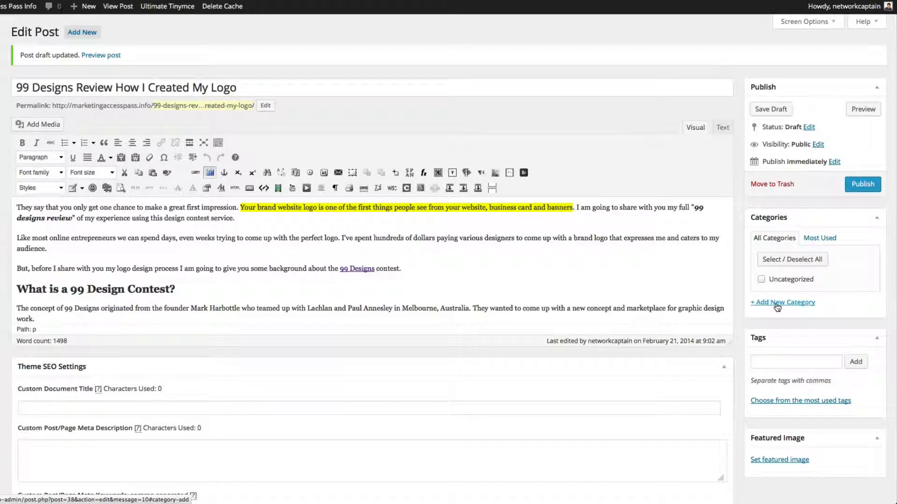
click(776, 303)
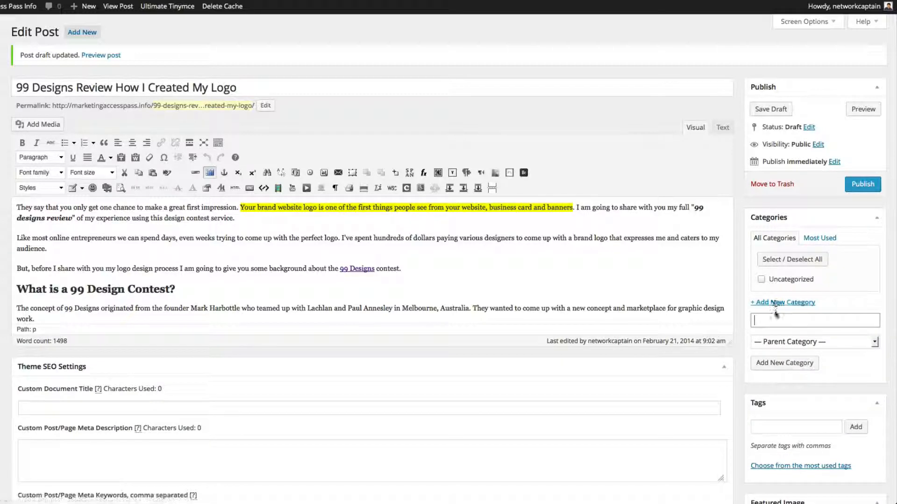
text(WEbs)
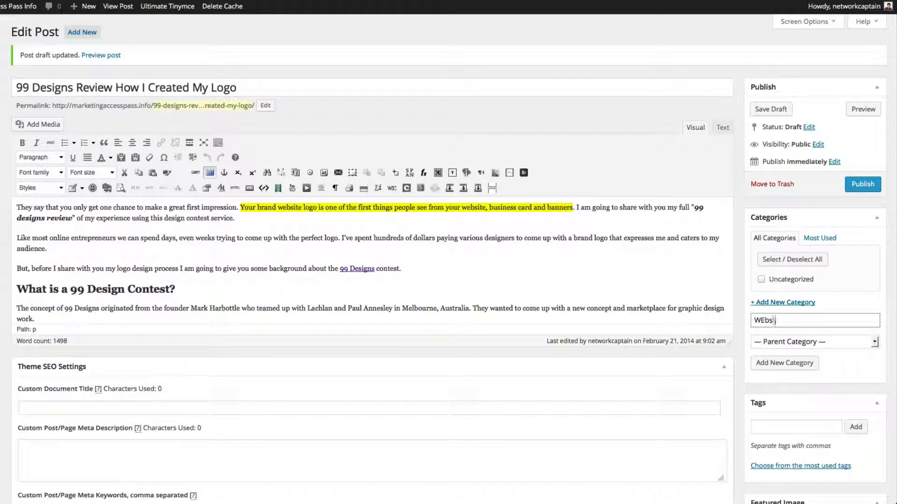
text(i)
key(BackSpace)
key(BackSpace)
key(BackSpace)
key(BackSpace)
text(ebsite)
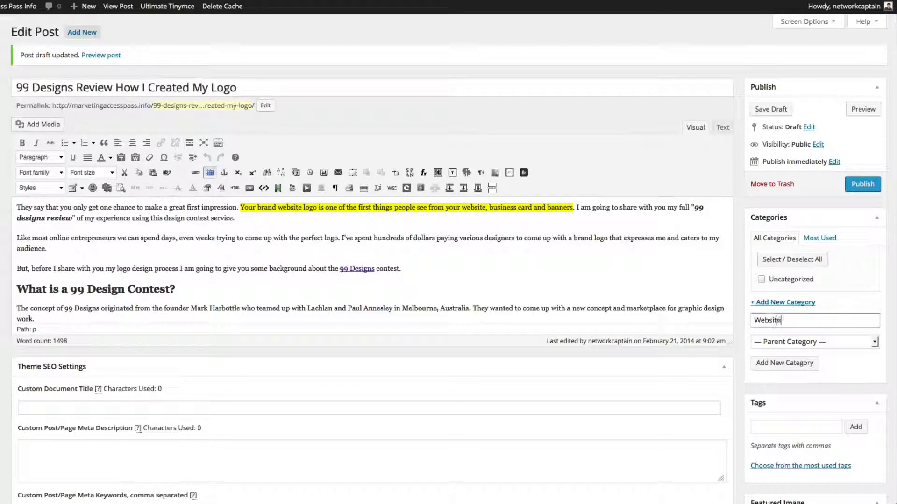
text( Design)
click(778, 365)
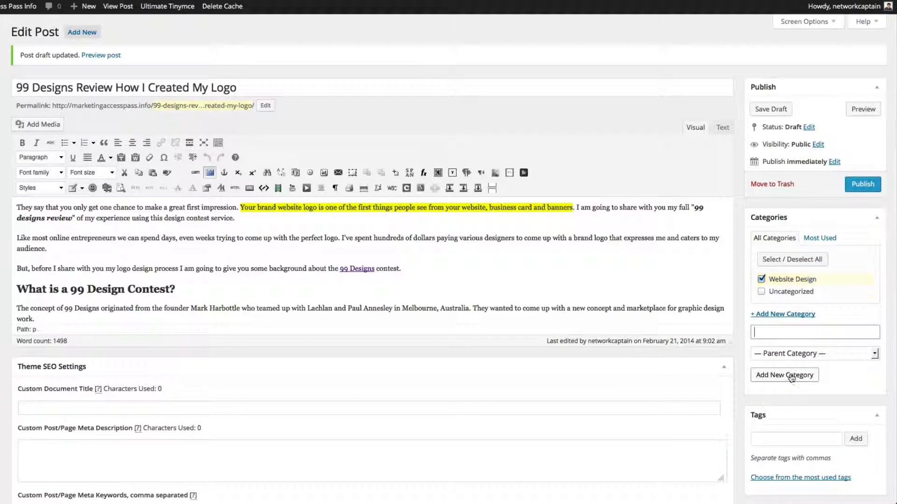
- Add the tags "WordPress" and "99 Designs" to the post
scroll(791, 376, down, 3)
click(766, 326)
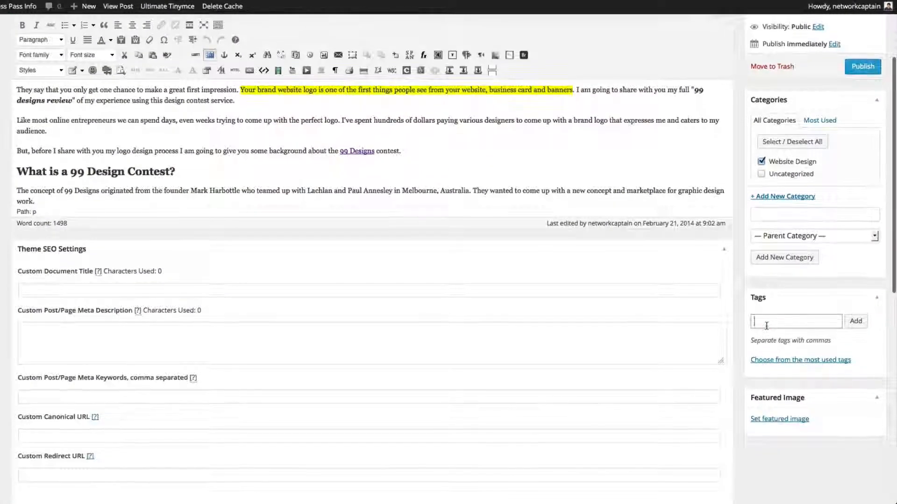
text(Wordp)
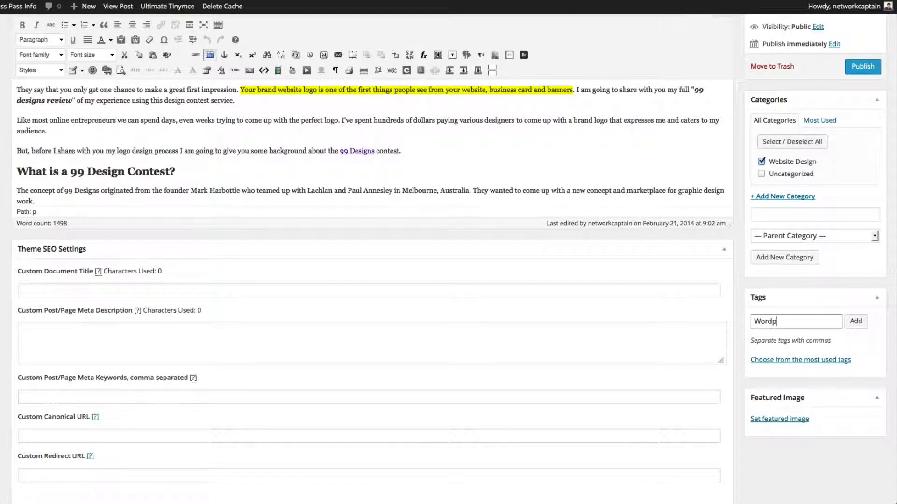
key(BackSpace)
text(Press)
text(, 99 Designs)
click(854, 323)
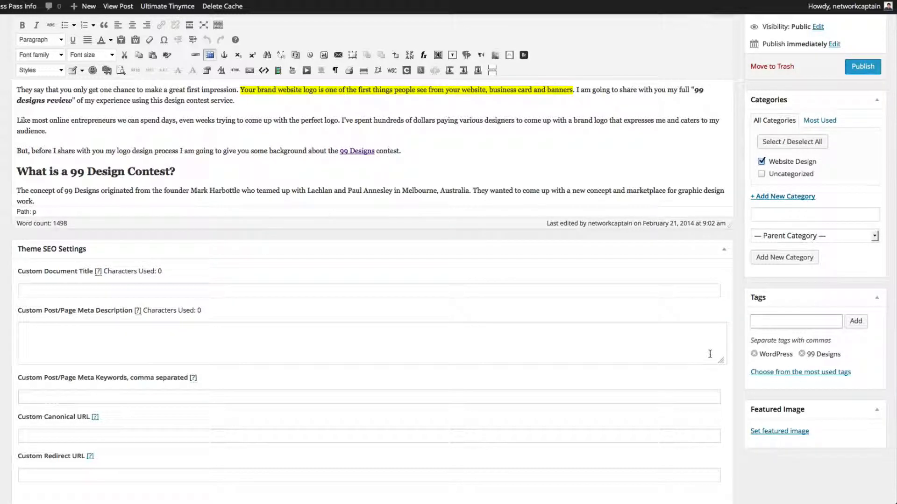
- Save the post as a draft with its new category and tags
scroll(709, 354, down, 6)
scroll(711, 357, up, 9)
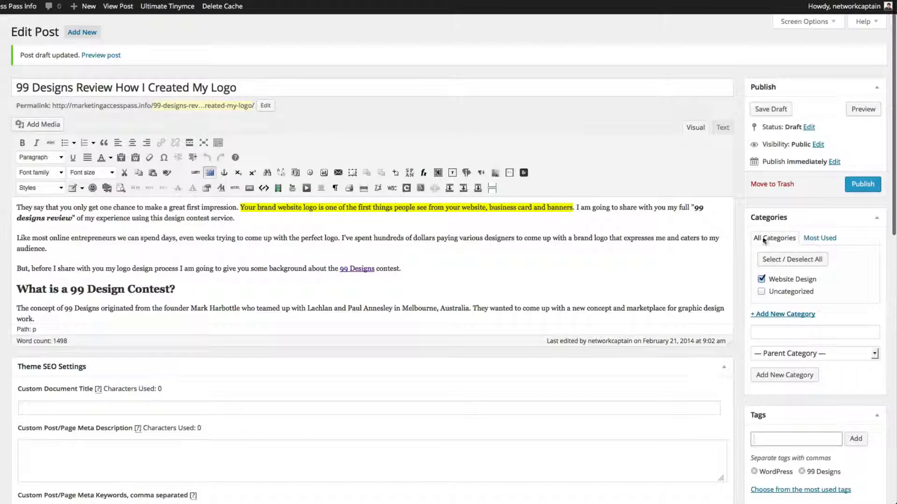
click(772, 112)
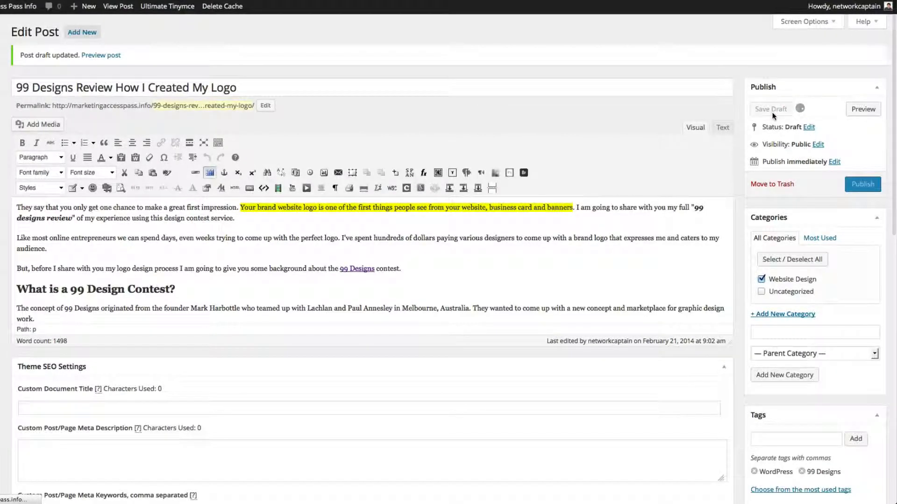